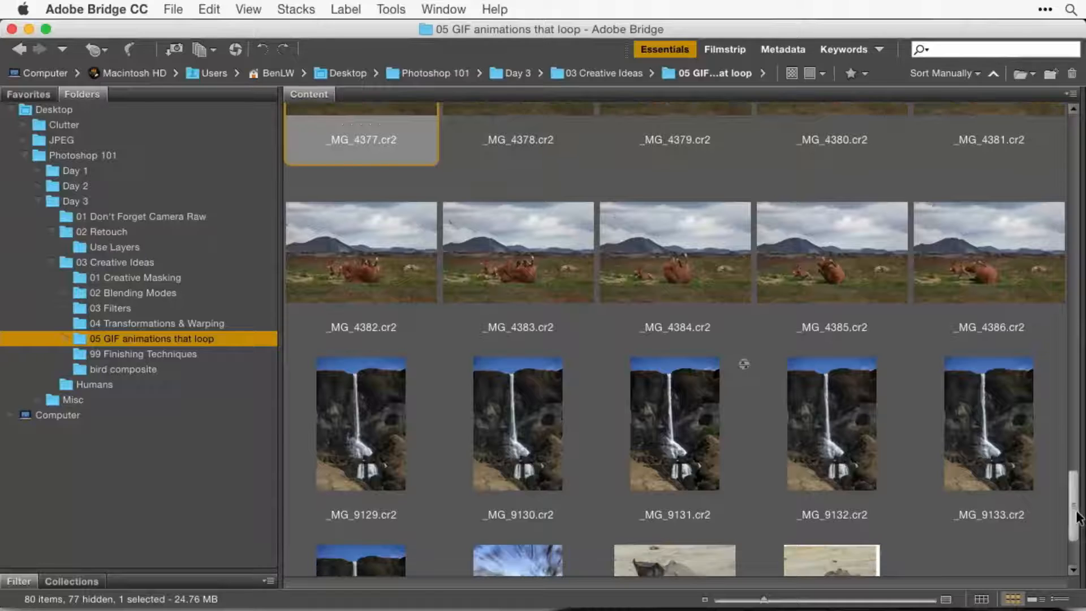
Step: Select the ten photos _MG_4377.cr2 through _MG_4386.cr2 and load them into a single Photoshop document as layers
{"action": "left_click", "coordinate": [995, 273], "text": "shift"}
{"action": "left_click", "coordinate": [391, 9]}
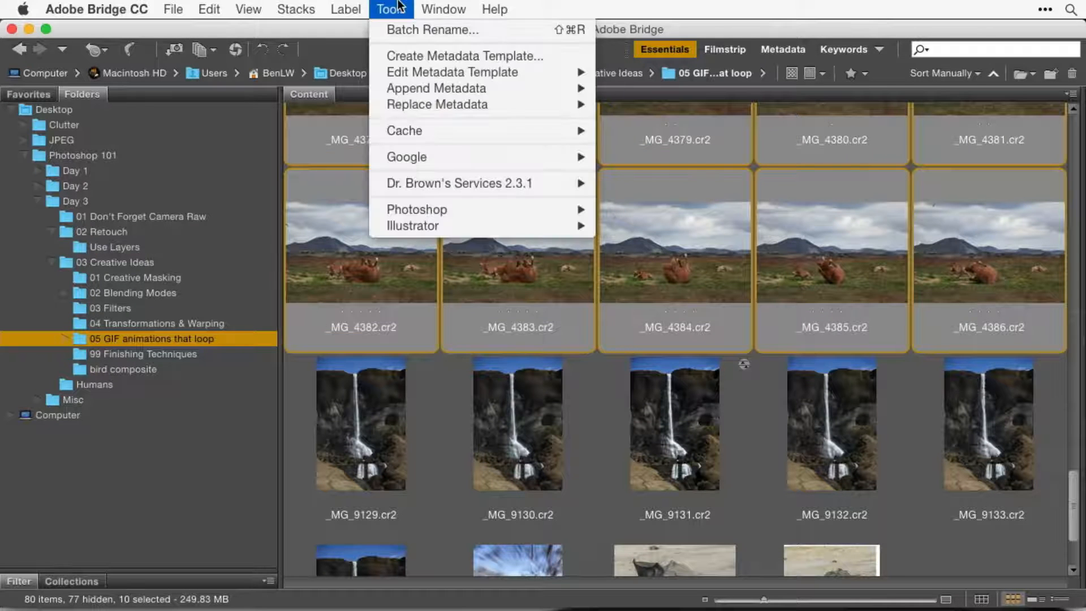
{"action": "mouse_move", "coordinate": [443, 211]}
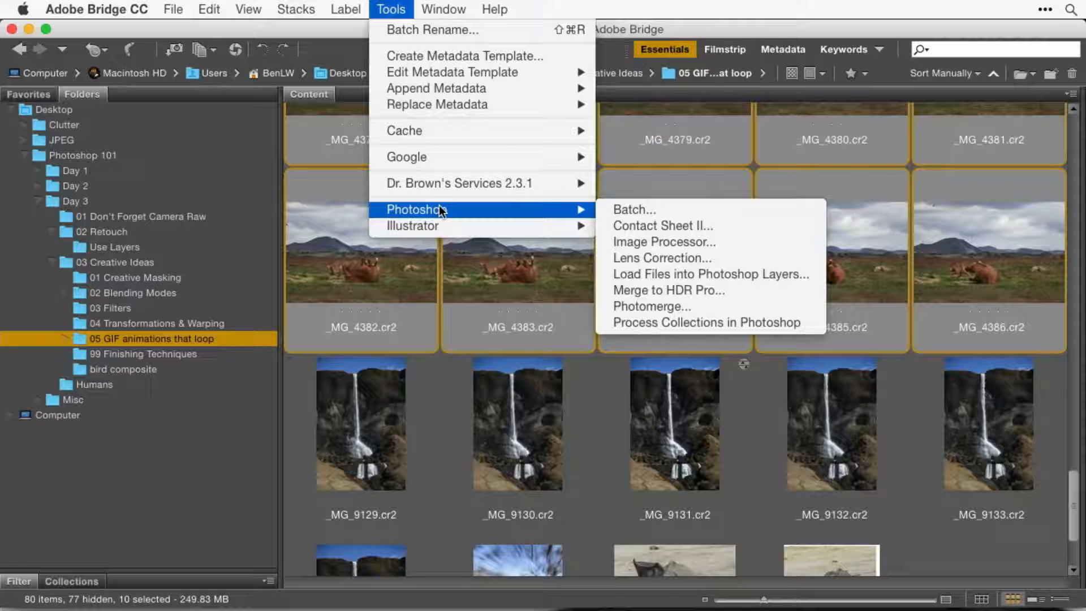
{"action": "left_click", "coordinate": [771, 280]}
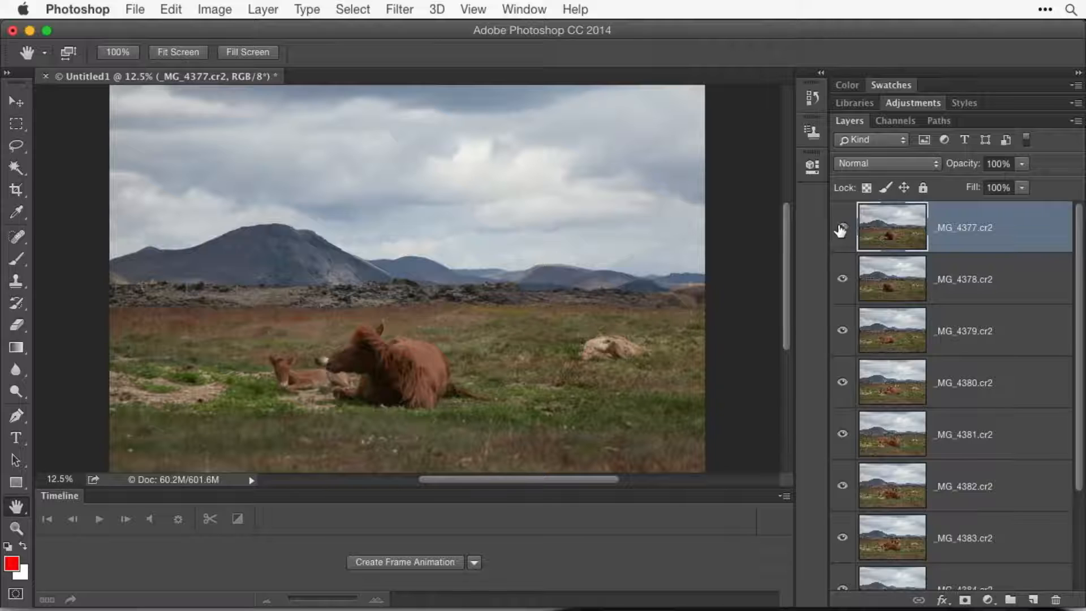
Step: Preview the horse sequence by hiding the layers one by one from _MG_4377.cr2 down, and make all layers visible again
{"action": "left_click", "coordinate": [841, 229]}
{"action": "left_click", "coordinate": [843, 279]}
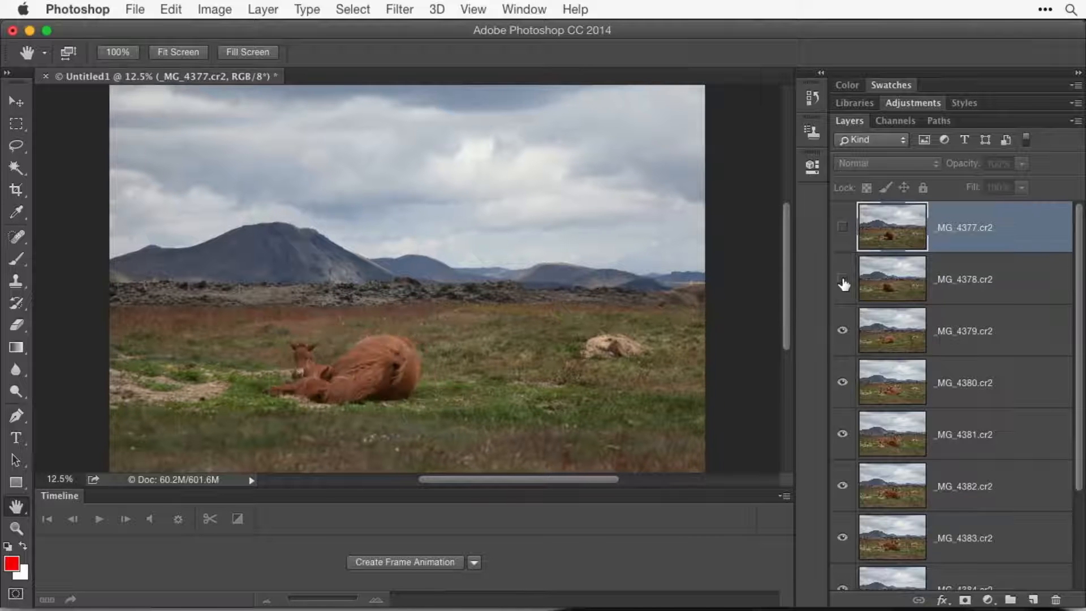
{"action": "left_click", "coordinate": [844, 333]}
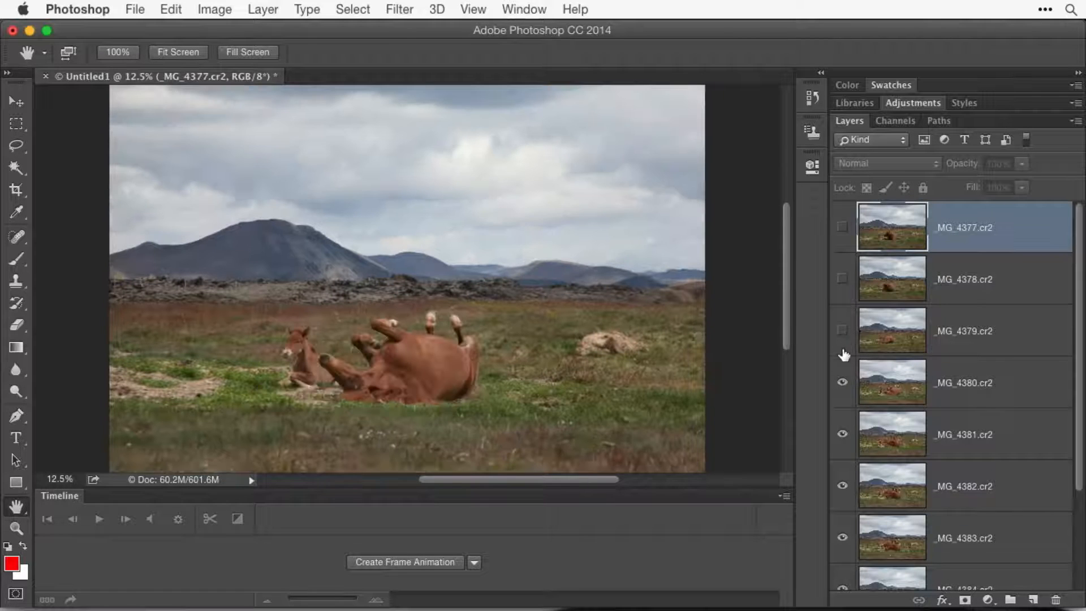
{"action": "left_click", "coordinate": [841, 390]}
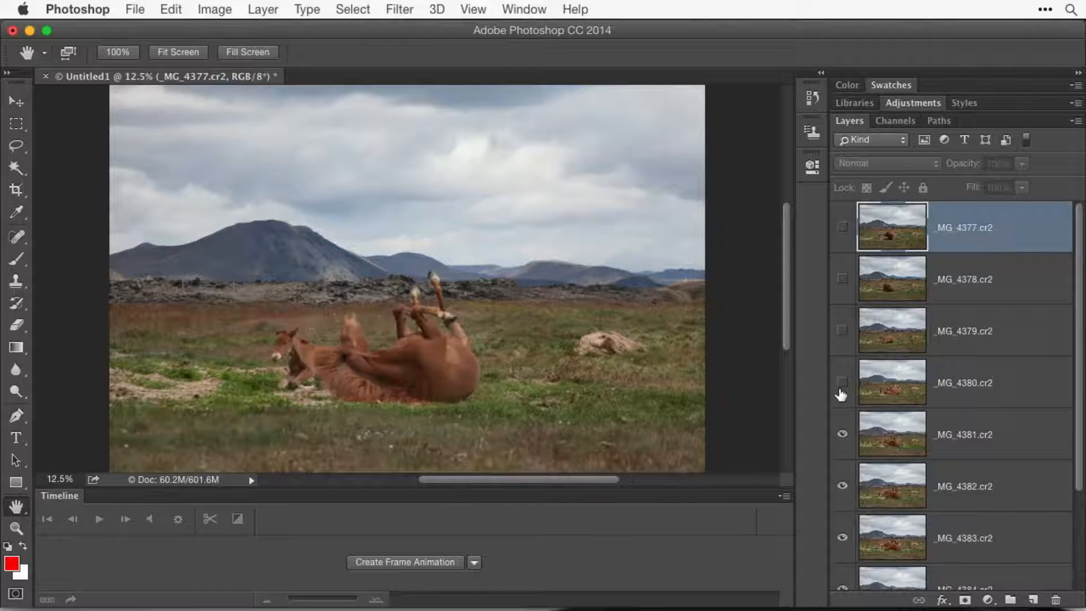
{"action": "left_click", "coordinate": [842, 433]}
{"action": "left_click", "coordinate": [842, 486]}
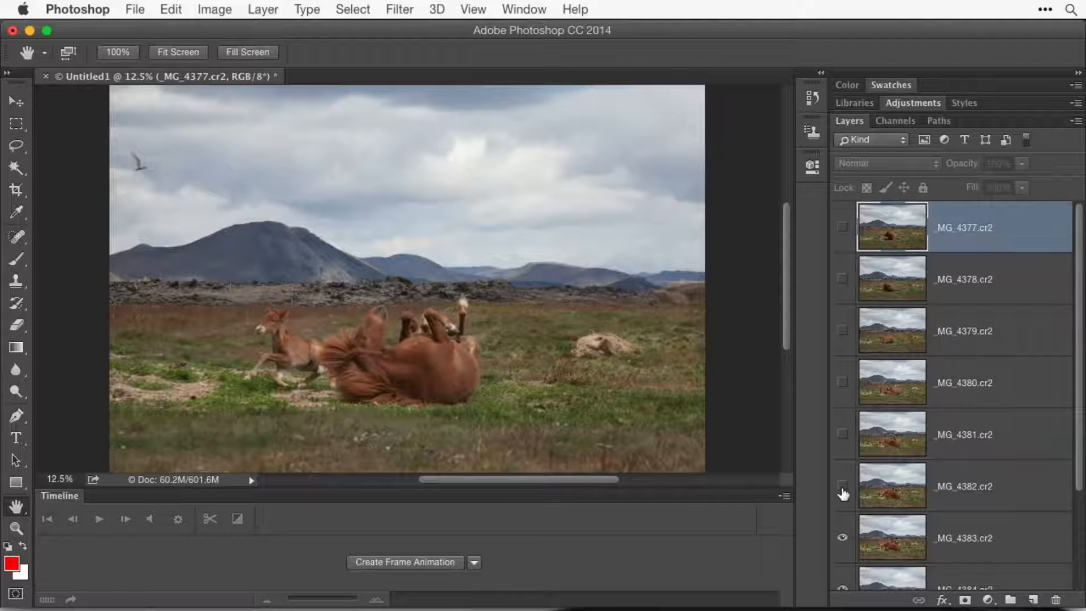
{"action": "left_click", "coordinate": [843, 547]}
{"action": "scroll", "coordinate": [843, 543], "scroll_direction": "down", "scroll_amount": 5}
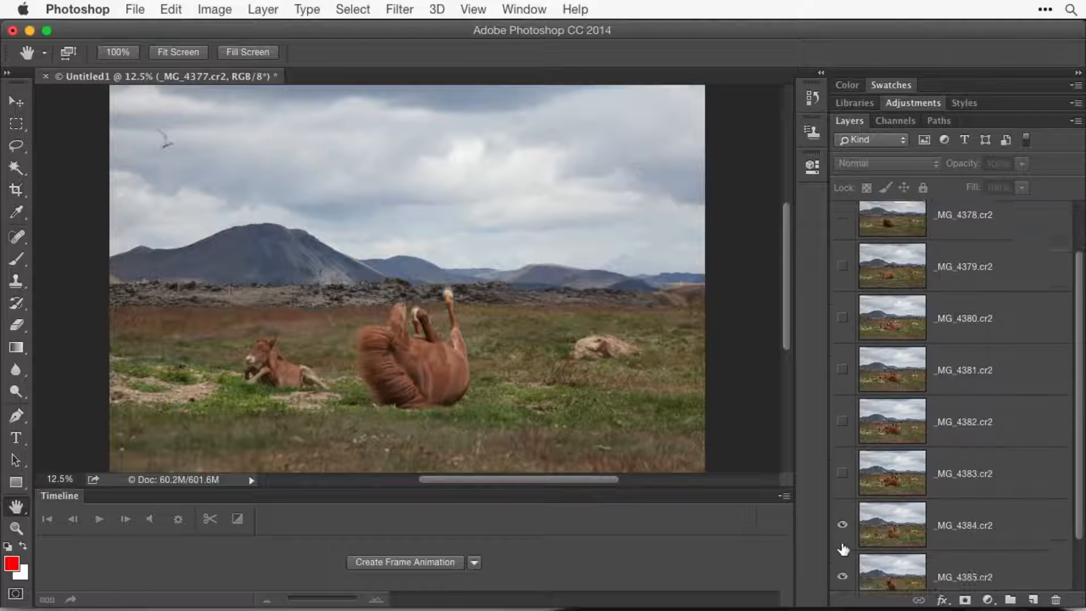
{"action": "left_click", "coordinate": [842, 486]}
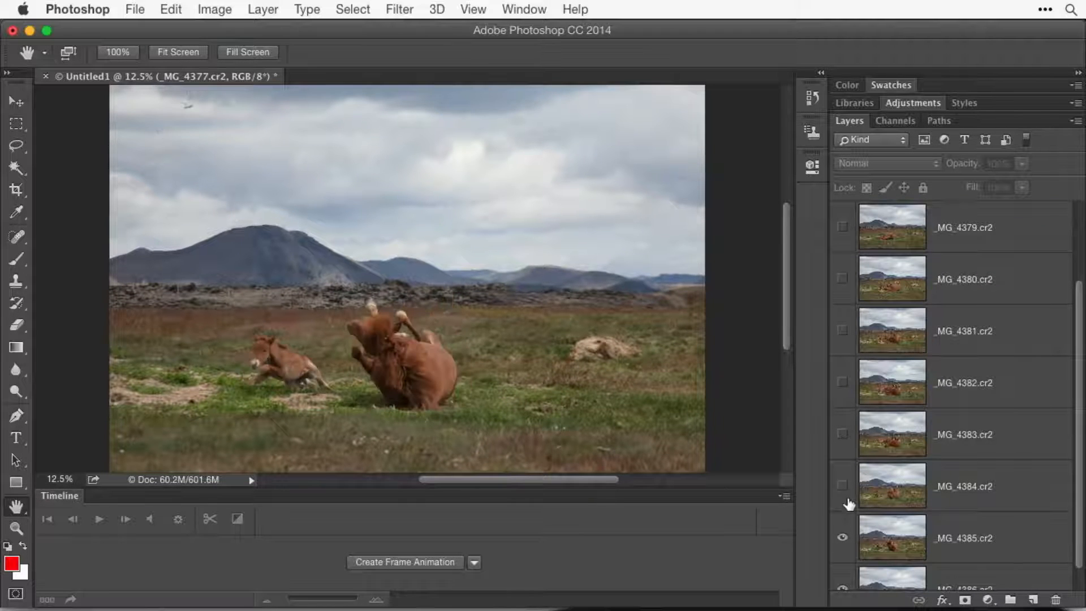
{"action": "left_click", "coordinate": [843, 537]}
{"action": "scroll", "coordinate": [845, 537], "scroll_direction": "down", "scroll_amount": 2}
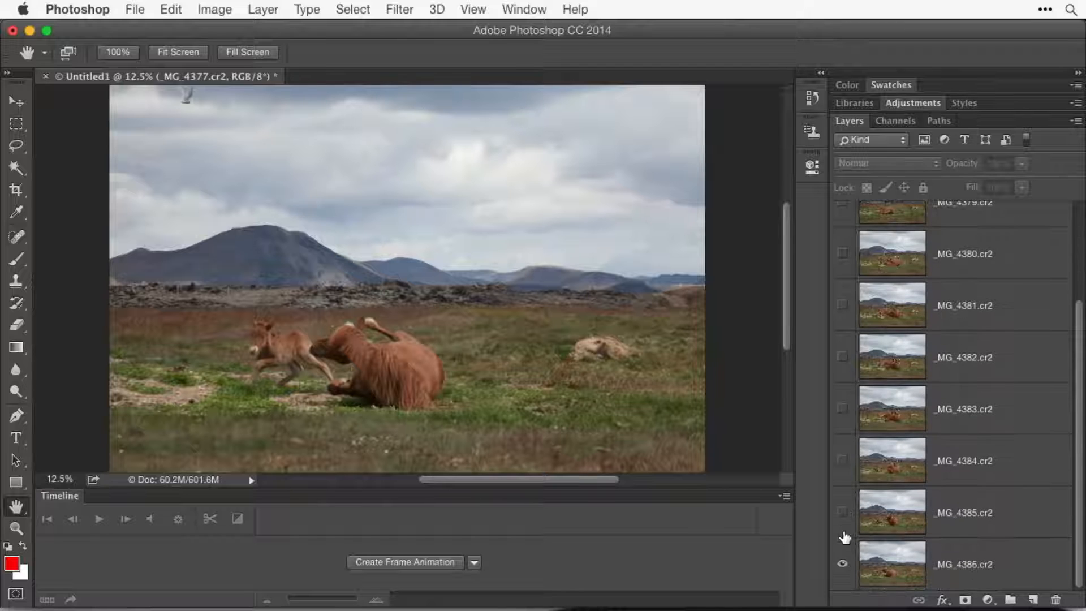
{"action": "left_click", "coordinate": [843, 567]}
{"action": "left_click", "coordinate": [843, 567]}
{"action": "left_click_drag", "start_coordinate": [842, 512], "coordinate": [841, 177]}
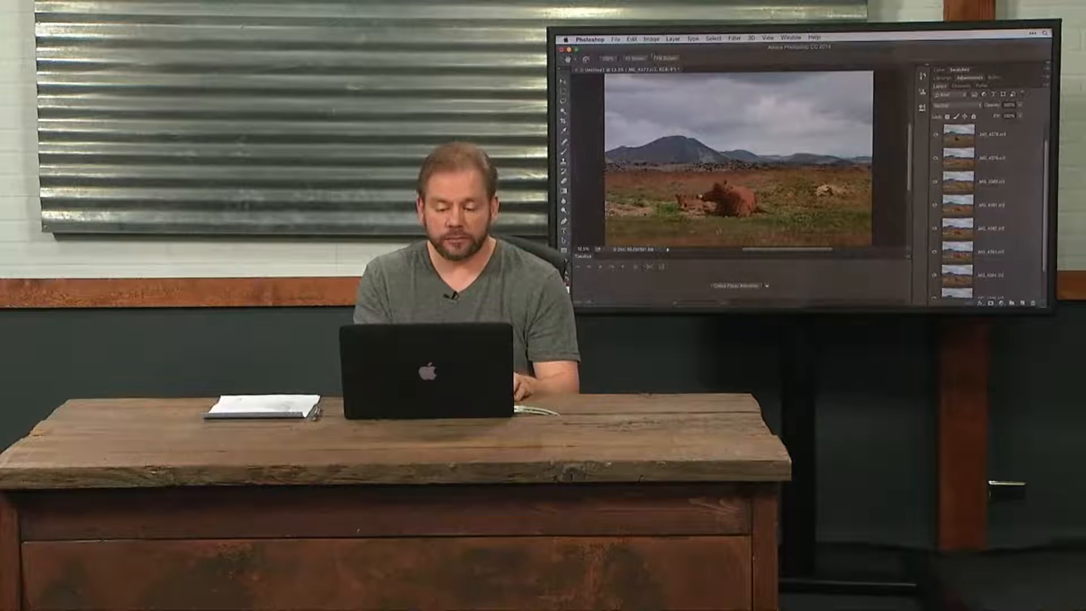
Step: Close the Timeline panel group and check the image's pixel dimensions without changing them
{"action": "left_click", "coordinate": [910, 258]}
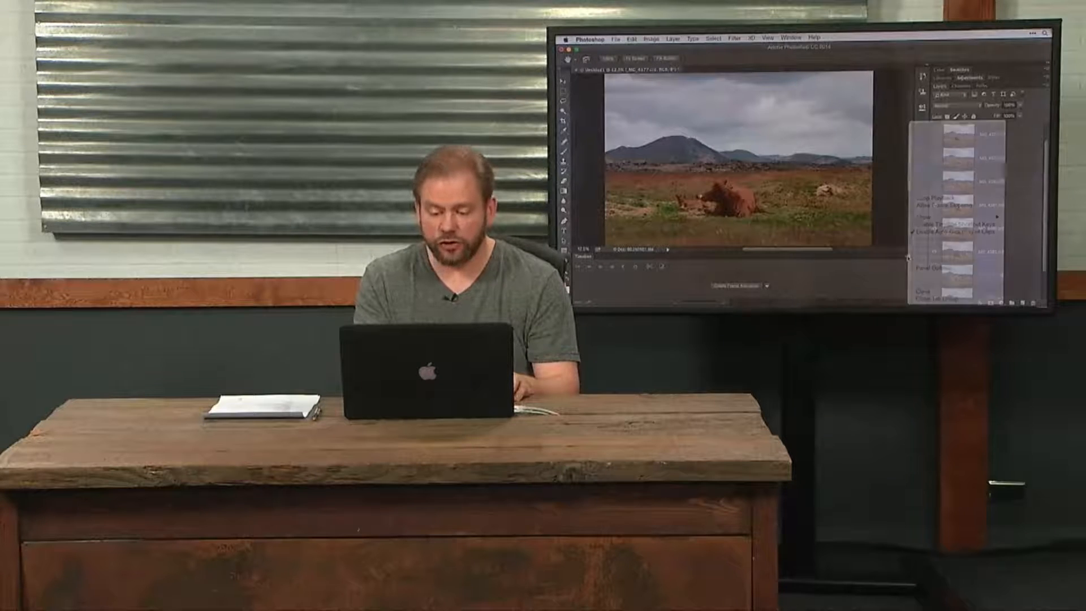
{"action": "left_click", "coordinate": [936, 292]}
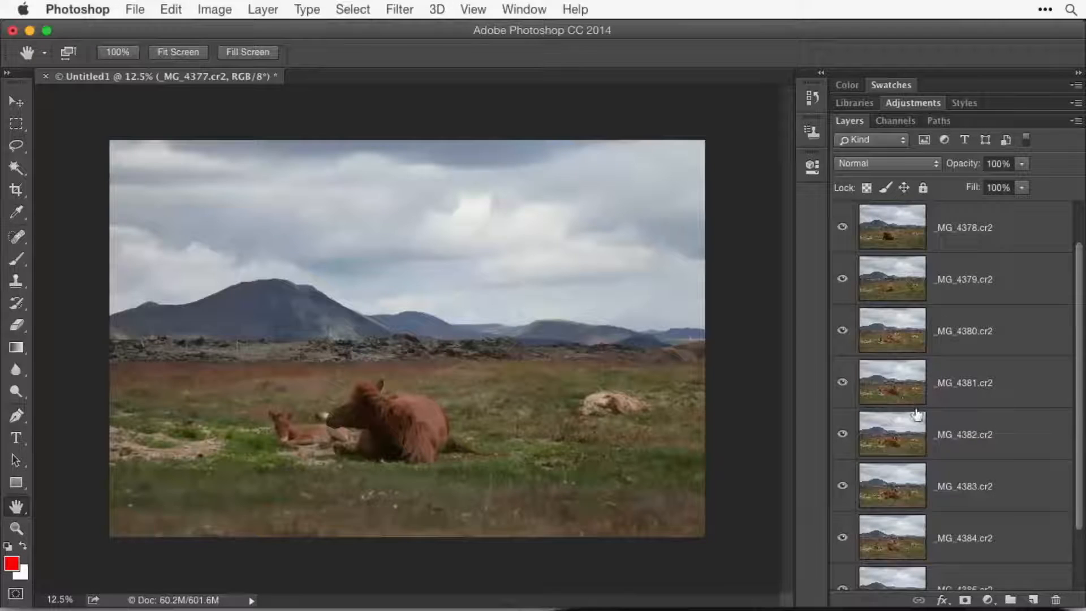
{"action": "left_click", "coordinate": [215, 10]}
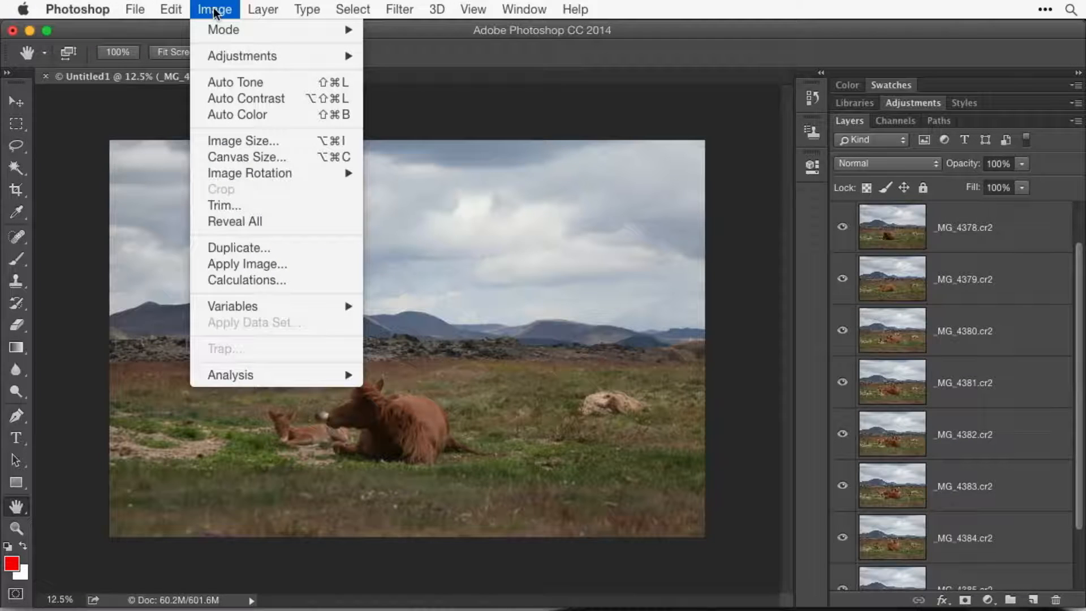
{"action": "left_click", "coordinate": [259, 141]}
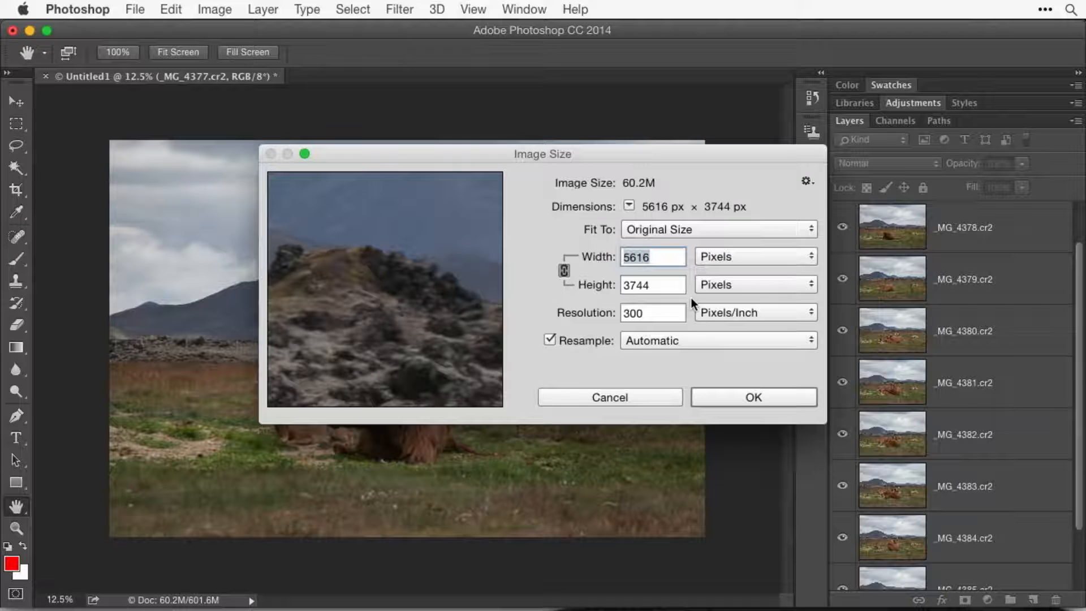
{"action": "left_click", "coordinate": [649, 395]}
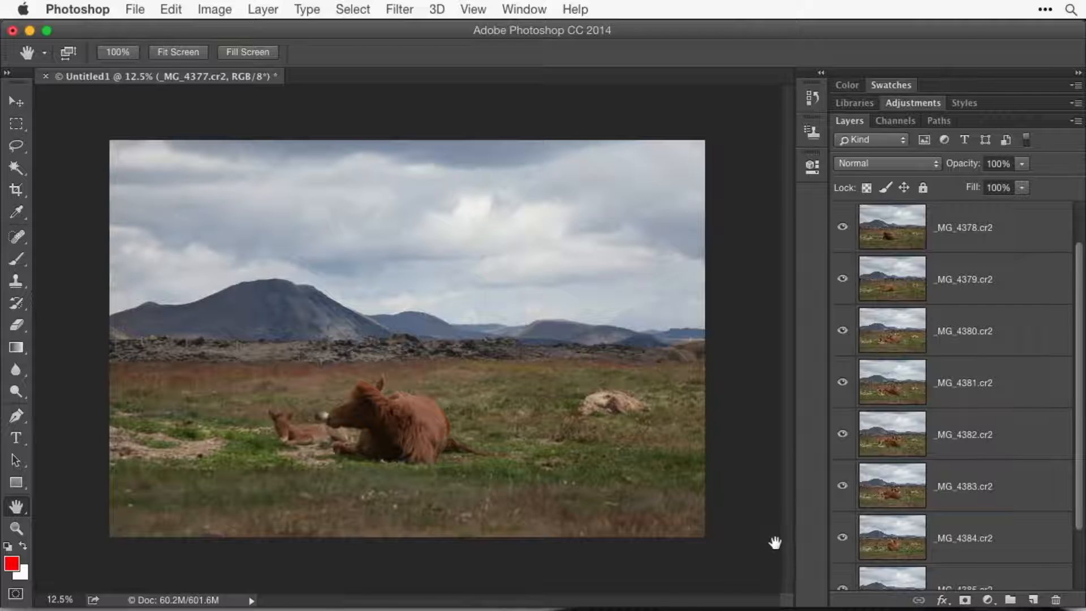
Step: Resize the whole image to 12.5 percent of its width and height, with resampling set to Automatic
{"action": "key", "text": "super+minus"}
{"action": "key", "text": "super+plus"}
{"action": "key", "text": "super+minus"}
{"action": "key", "text": "super+plus"}
{"action": "left_click", "coordinate": [236, 5]}
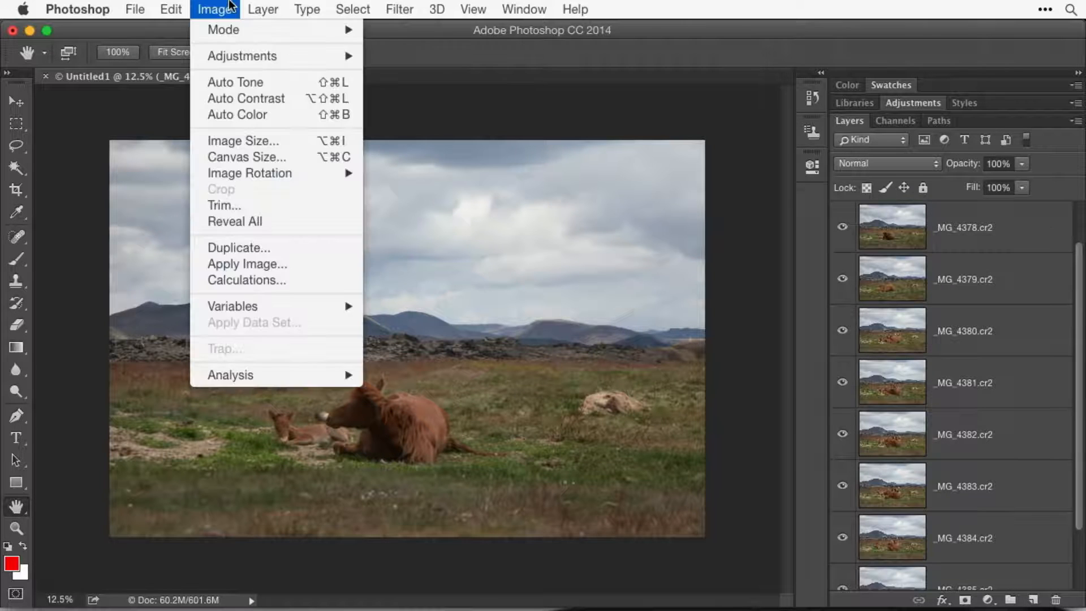
{"action": "left_click", "coordinate": [247, 140]}
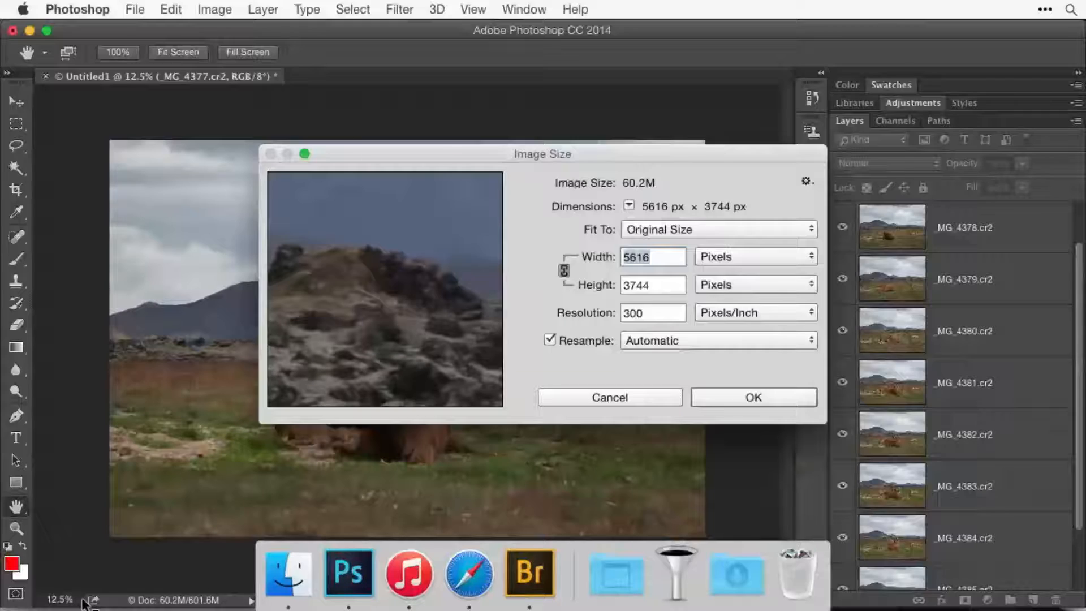
{"action": "left_click", "coordinate": [739, 256]}
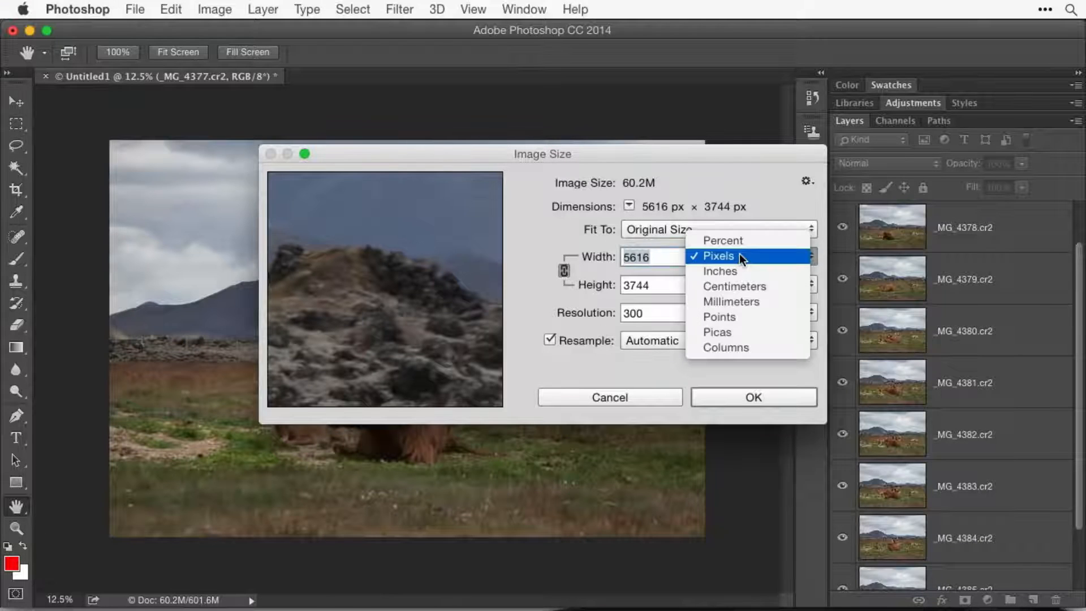
{"action": "left_click", "coordinate": [744, 240]}
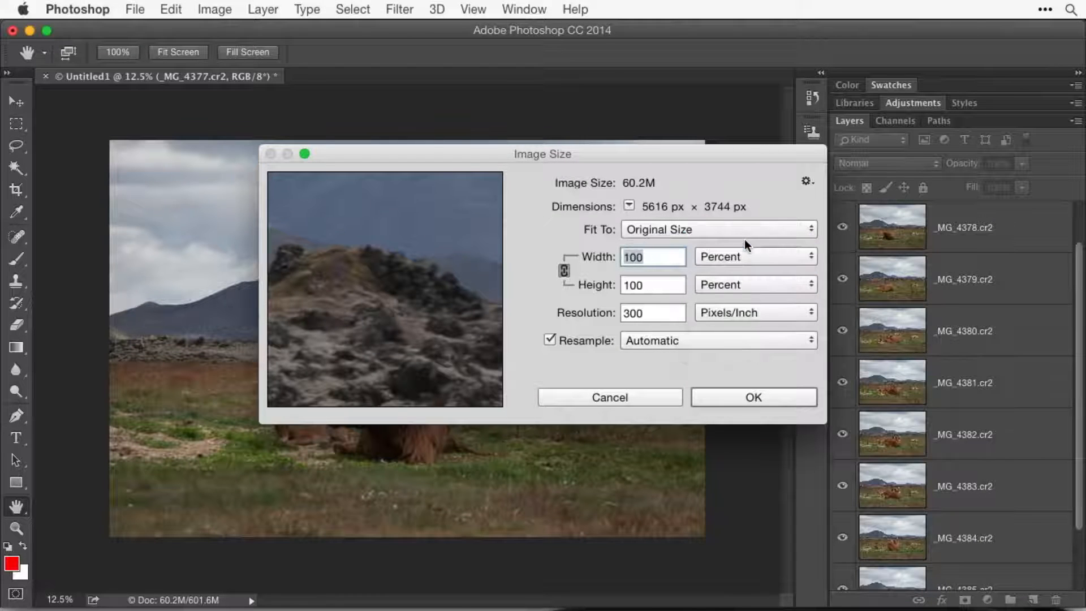
{"action": "type", "text": "12.5"}
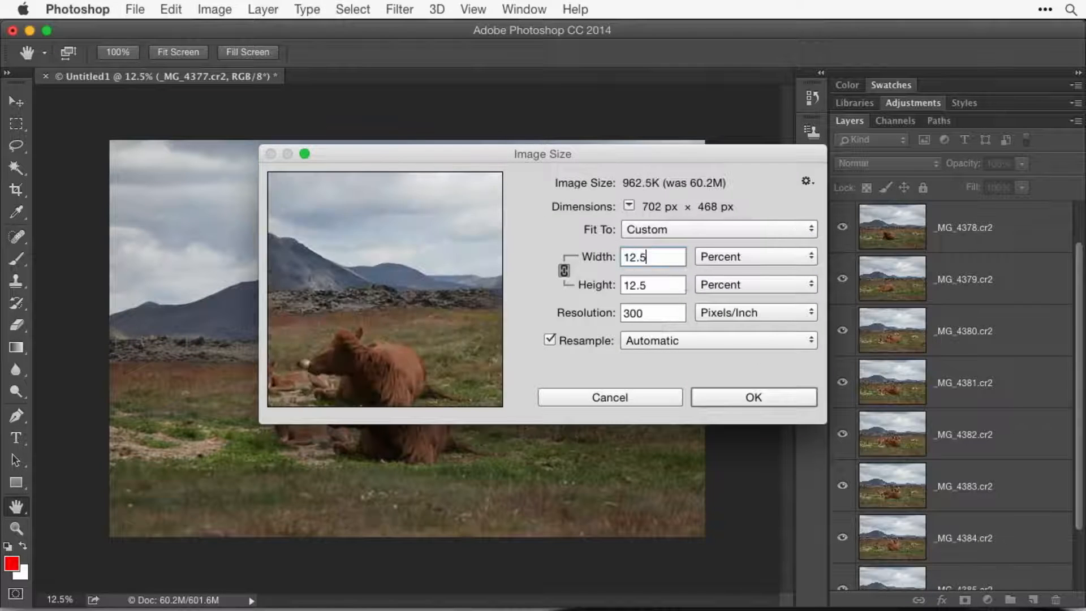
{"action": "left_click", "coordinate": [758, 400]}
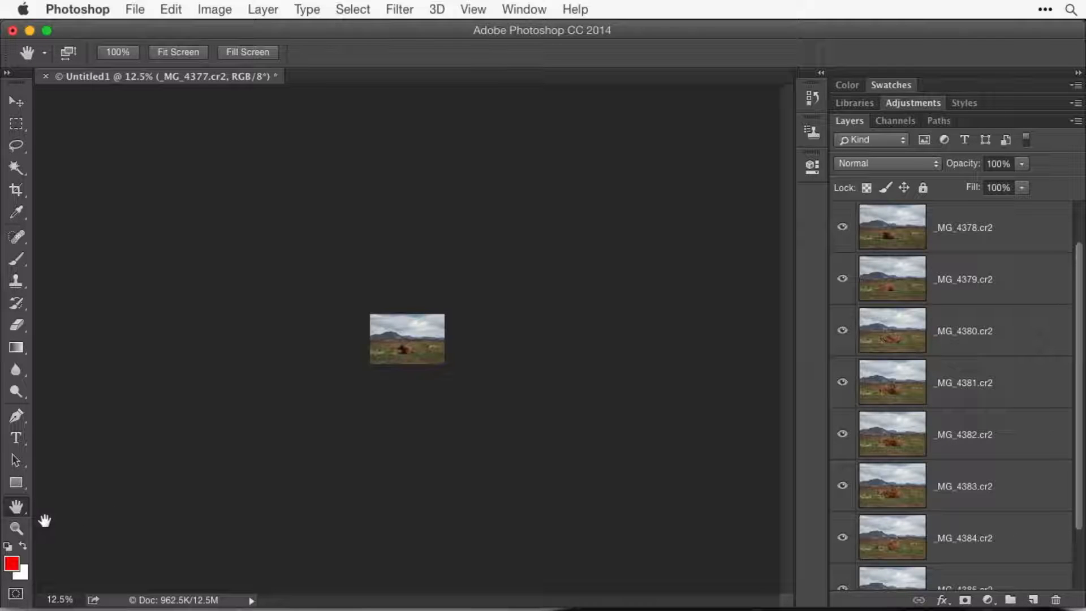
{"action": "double_click", "coordinate": [17, 529]}
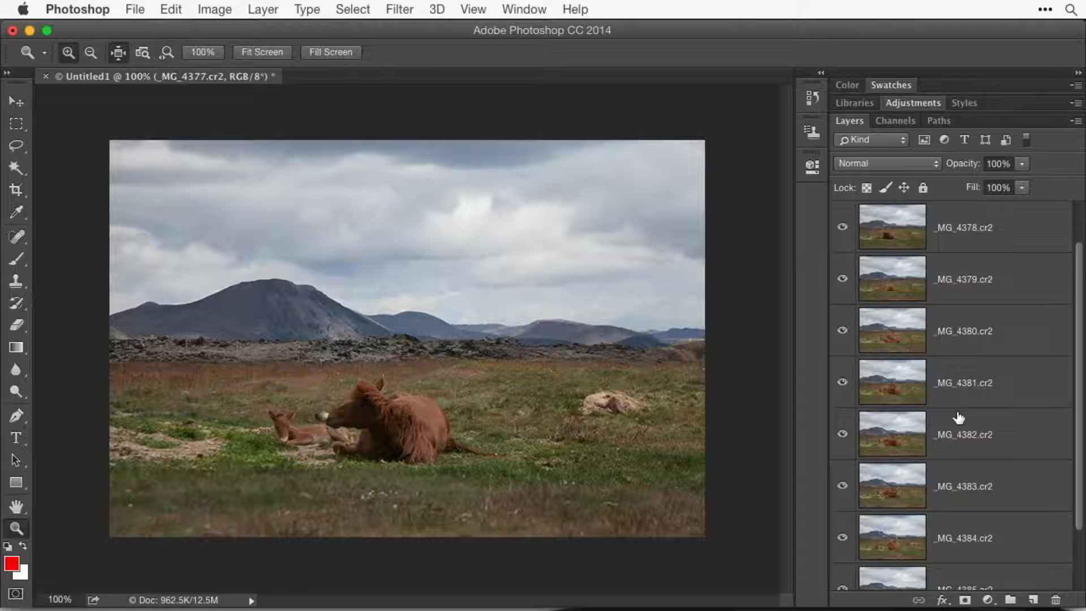
Step: Show the Timeline panel again
{"action": "left_click", "coordinate": [517, 5]}
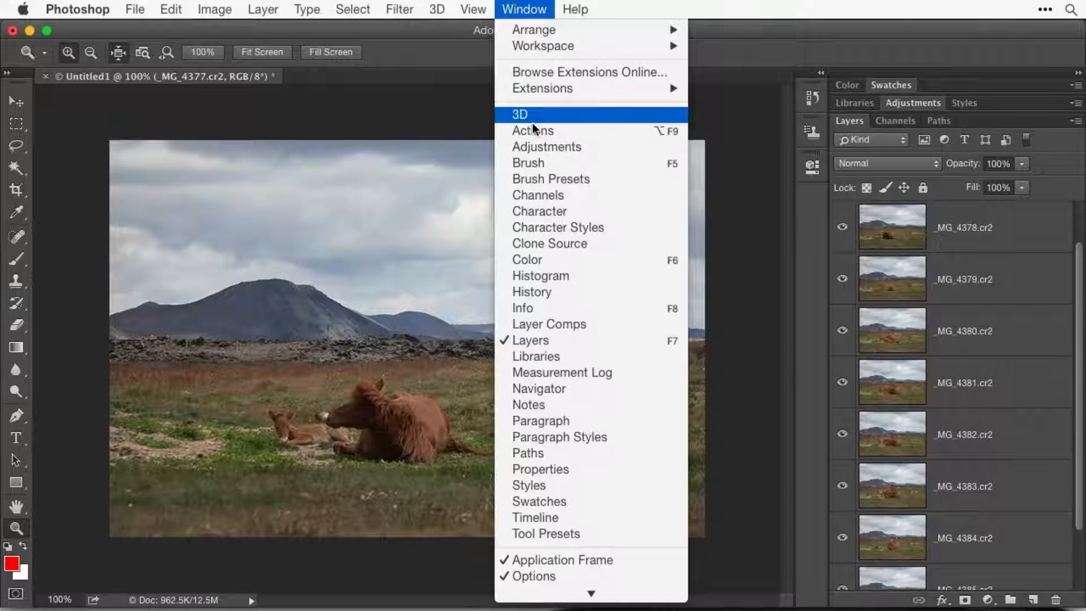
{"action": "left_click", "coordinate": [595, 519]}
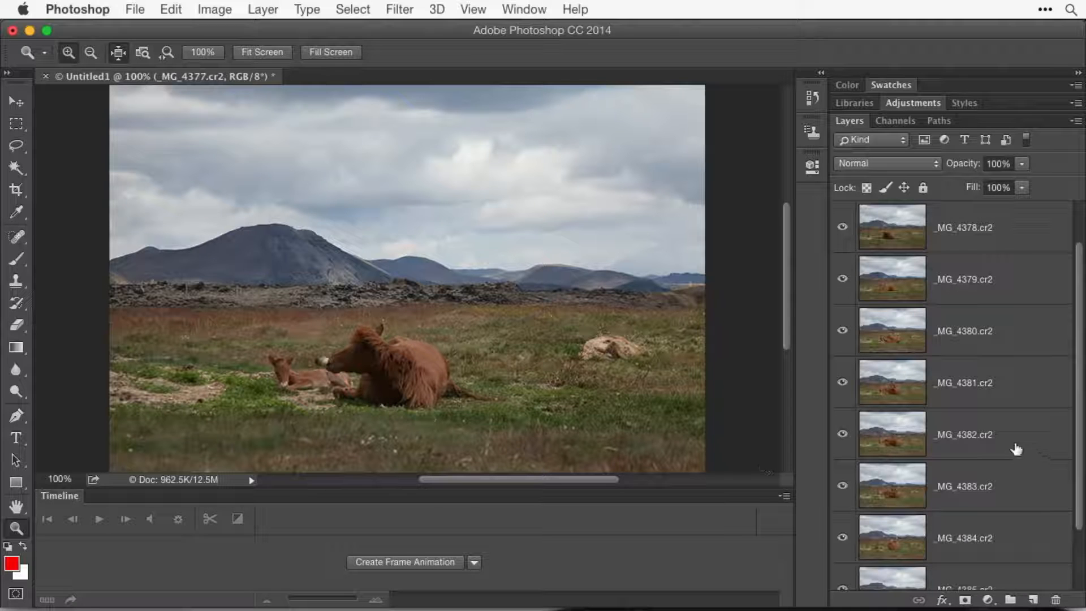
Step: Select all layers and auto-align them using the Auto projection
{"action": "left_click", "coordinate": [356, 8]}
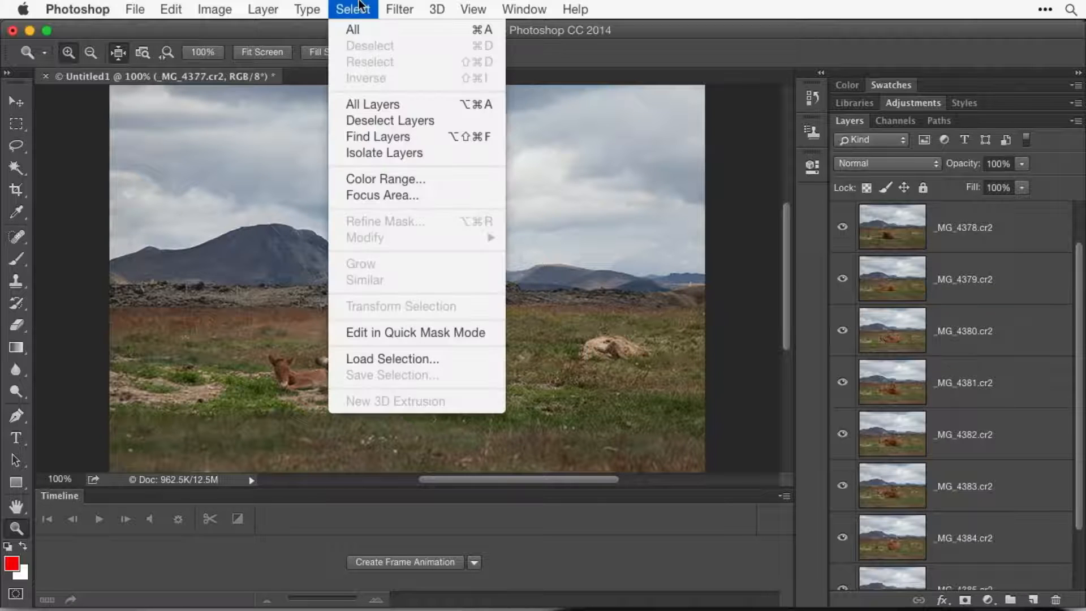
{"action": "left_click", "coordinate": [344, 109]}
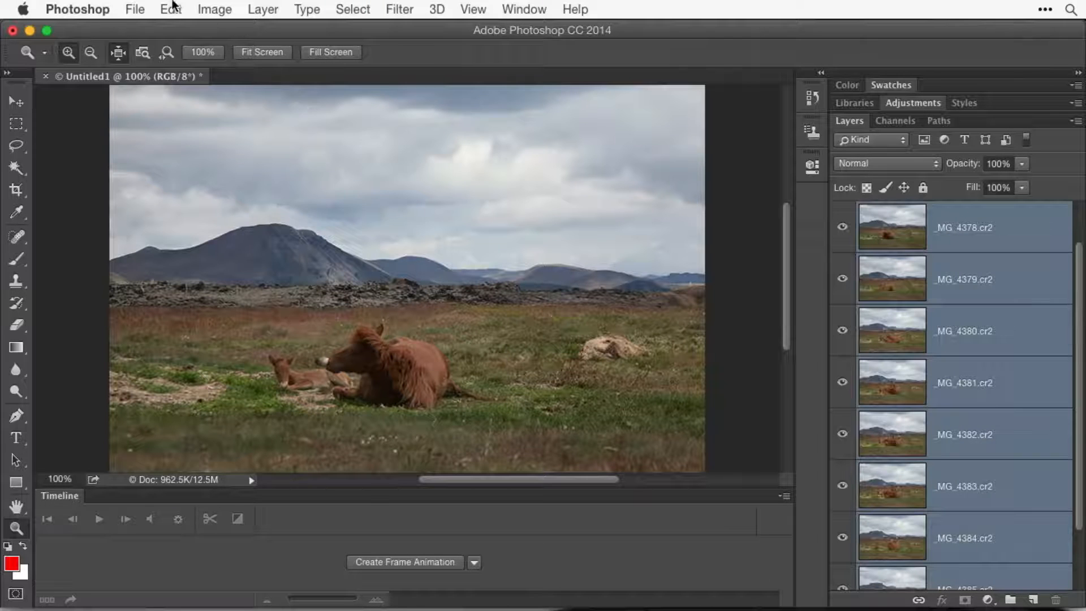
{"action": "left_click", "coordinate": [173, 8]}
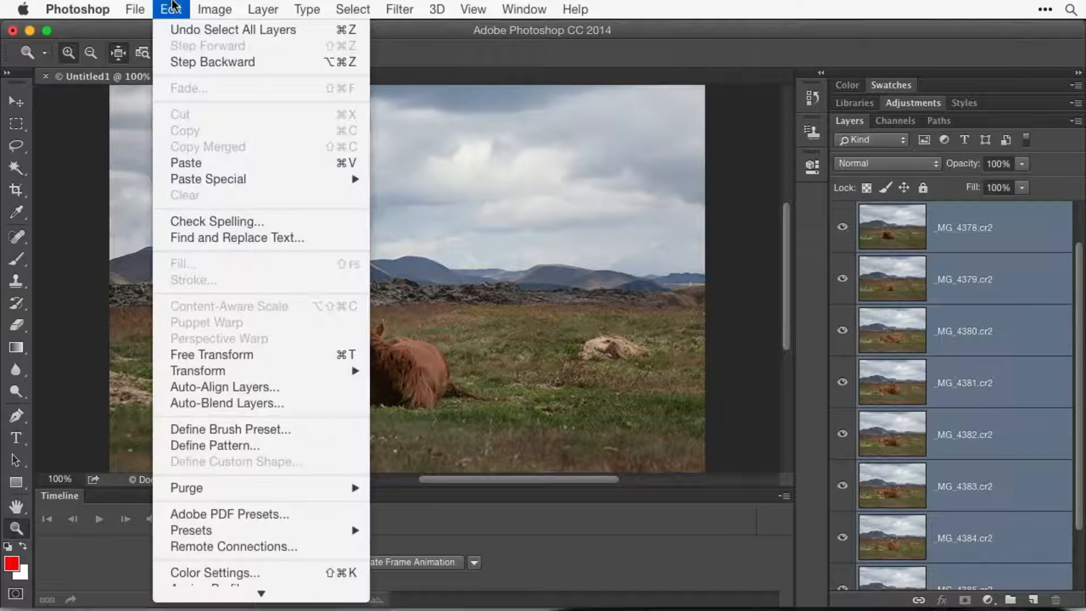
{"action": "left_click", "coordinate": [263, 389]}
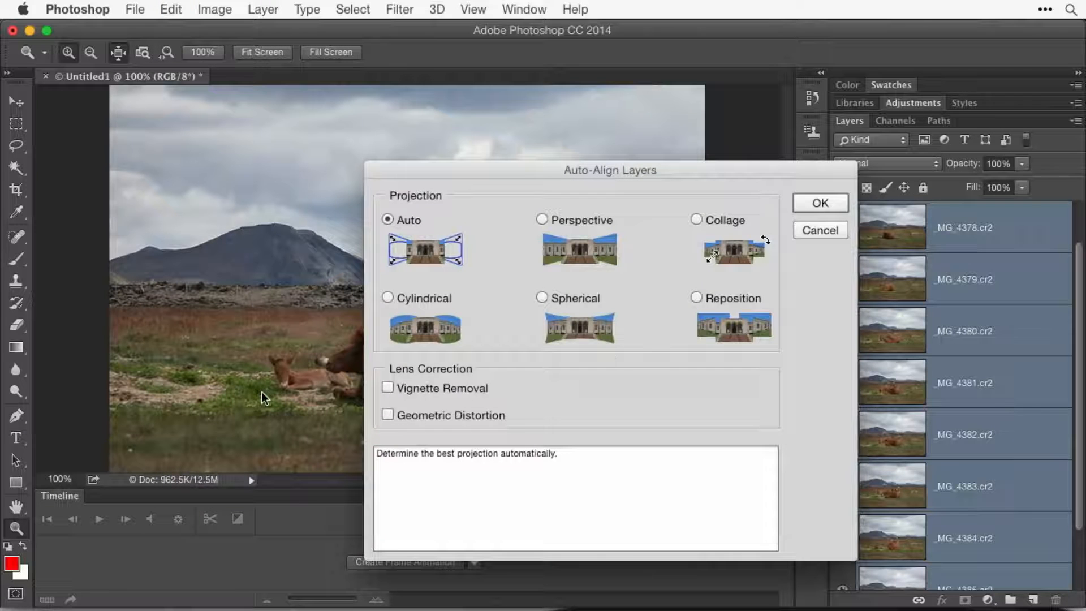
{"action": "left_click", "coordinate": [817, 204]}
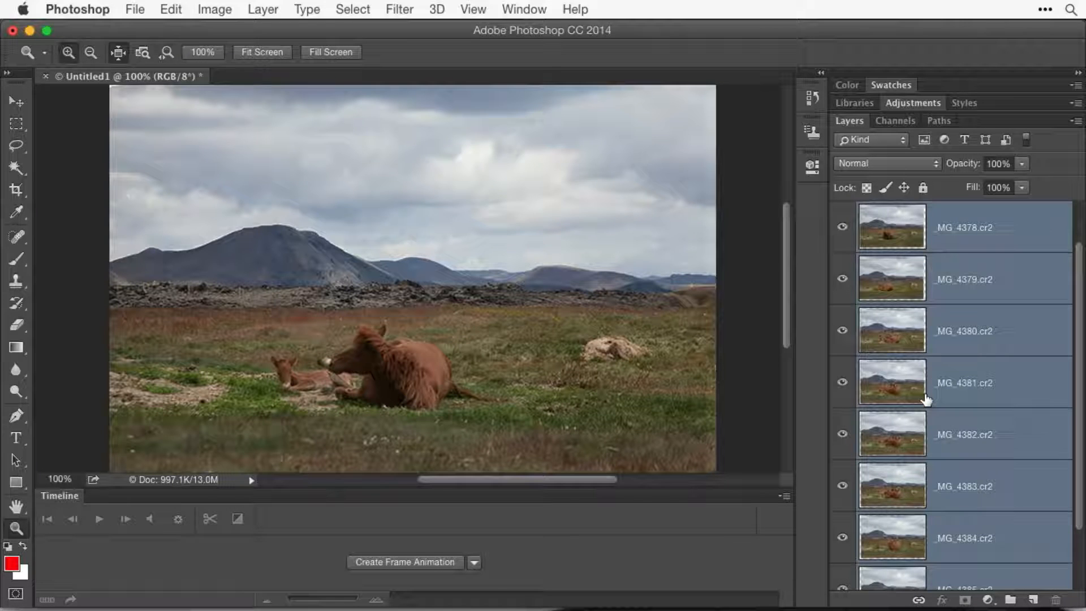
{"action": "scroll", "coordinate": [911, 393], "scroll_direction": "down", "scroll_amount": 3}
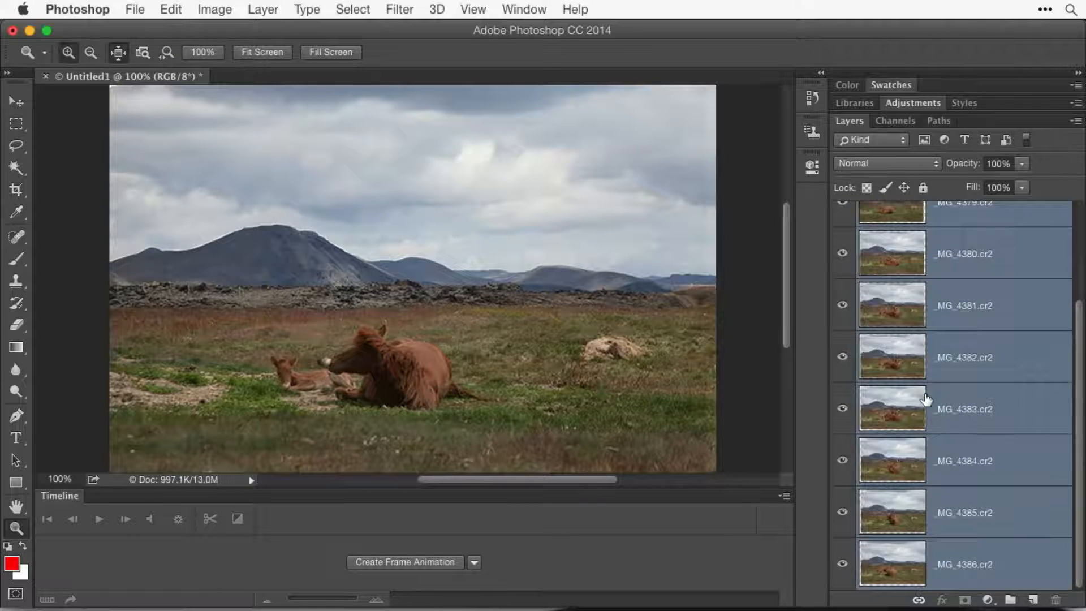
{"action": "scroll", "coordinate": [926, 399], "scroll_direction": "up", "scroll_amount": 3}
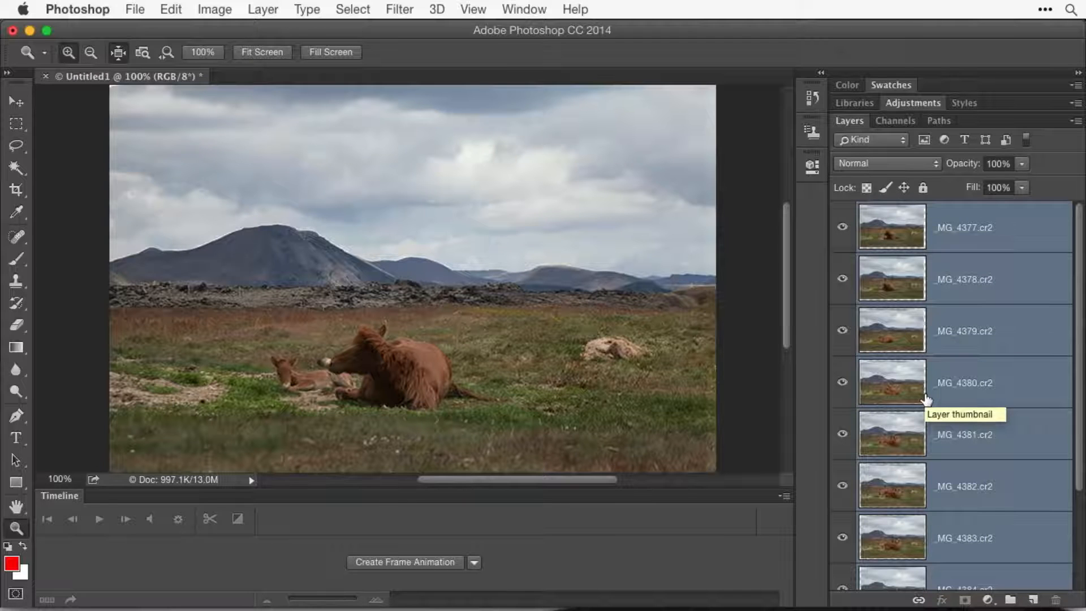
{"action": "scroll", "coordinate": [984, 359], "scroll_direction": "down", "scroll_amount": 3}
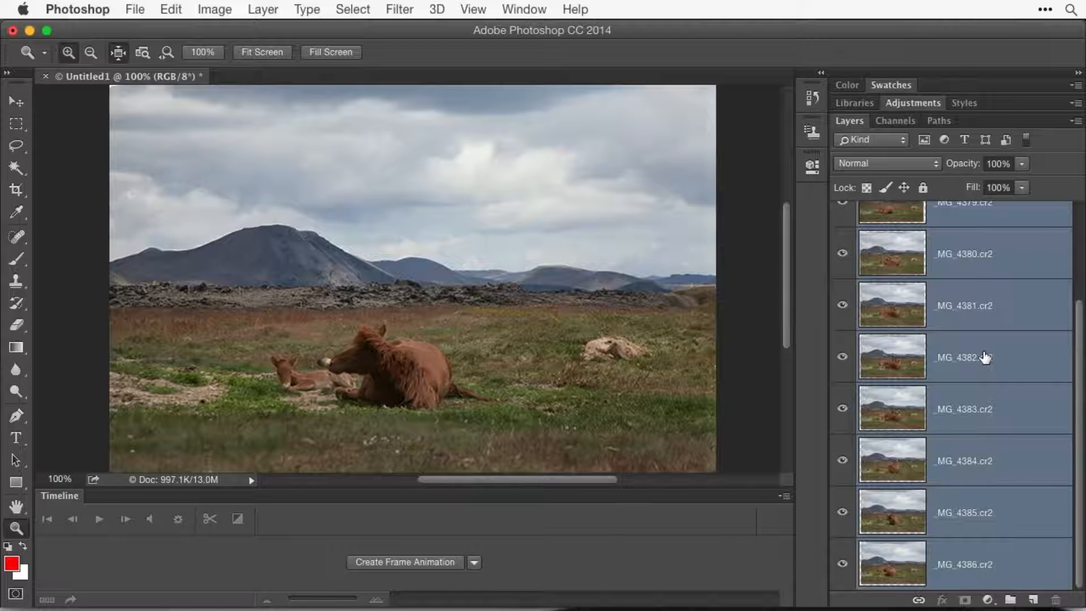
{"action": "scroll", "coordinate": [984, 357], "scroll_direction": "up", "scroll_amount": 2}
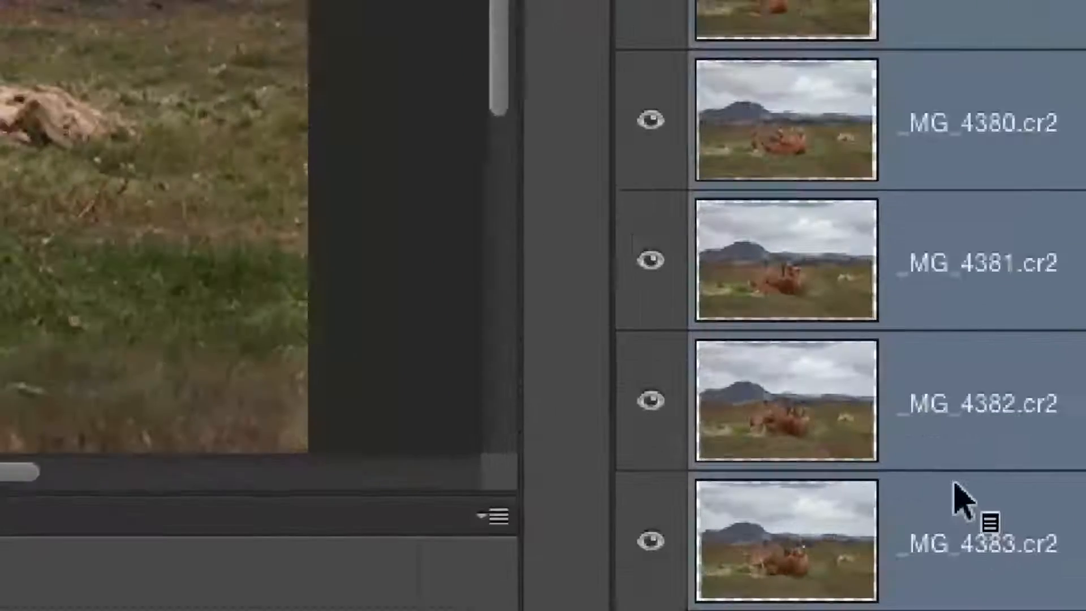
{"action": "scroll", "coordinate": [918, 291], "scroll_direction": "up", "scroll_amount": 1}
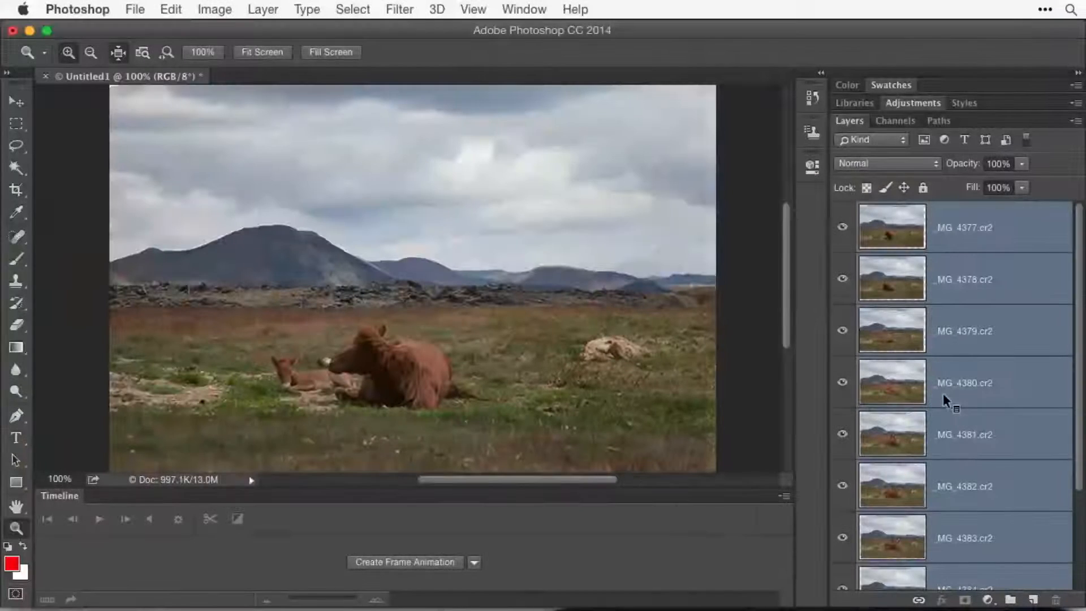
Step: Crop a thin strip off all four edges of the image to trim the uneven borders left by the alignment
{"action": "left_click", "coordinate": [189, 192], "text": "alt"}
{"action": "left_click", "coordinate": [16, 190]}
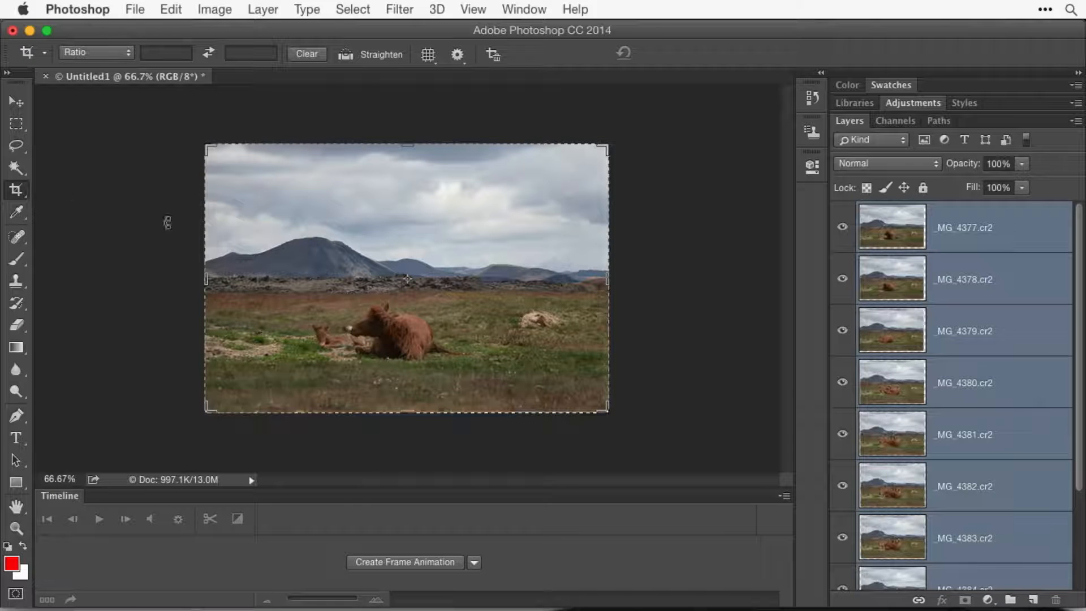
{"action": "left_click_drag", "start_coordinate": [207, 282], "coordinate": [210, 279]}
{"action": "left_click_drag", "start_coordinate": [408, 412], "coordinate": [409, 406]}
{"action": "left_click_drag", "start_coordinate": [602, 280], "coordinate": [602, 281]}
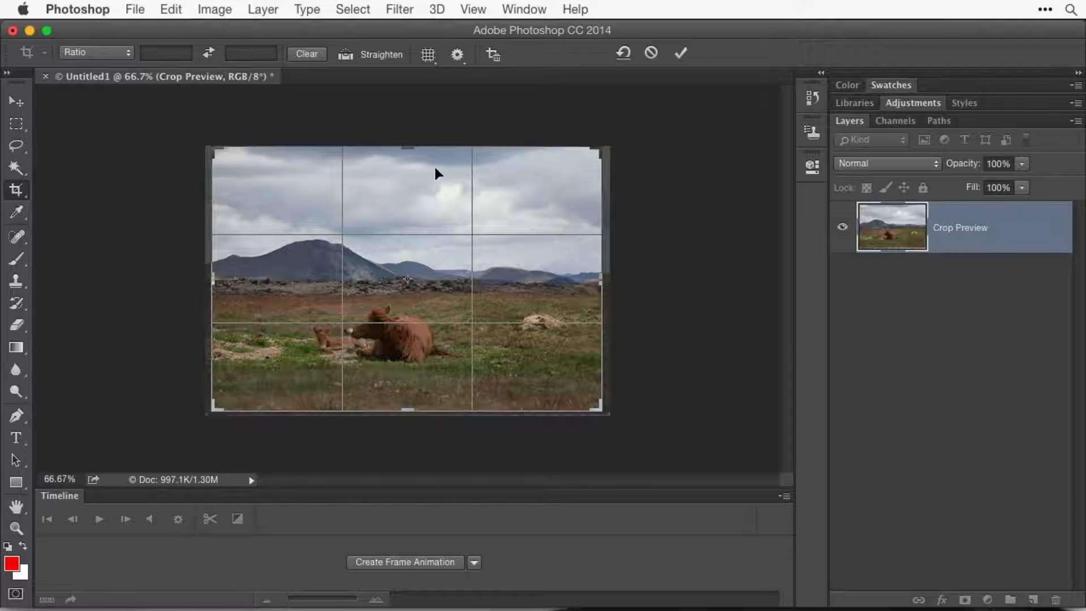
{"action": "left_click_drag", "start_coordinate": [407, 146], "coordinate": [405, 151]}
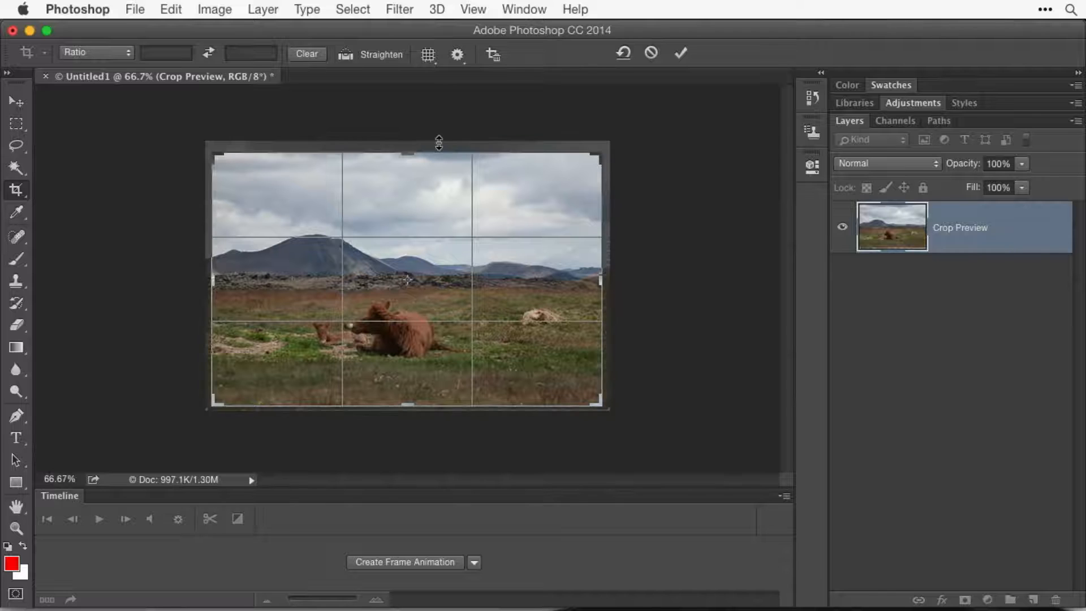
{"action": "key", "text": "Return"}
{"action": "key", "text": "super+0"}
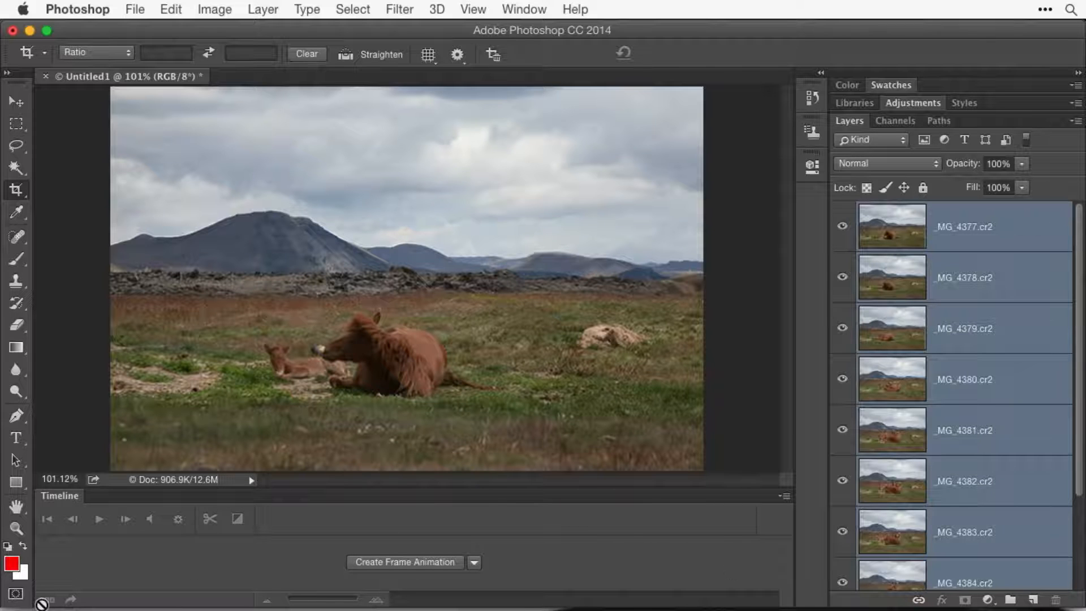
{"action": "mouse_move", "coordinate": [32, 607]}
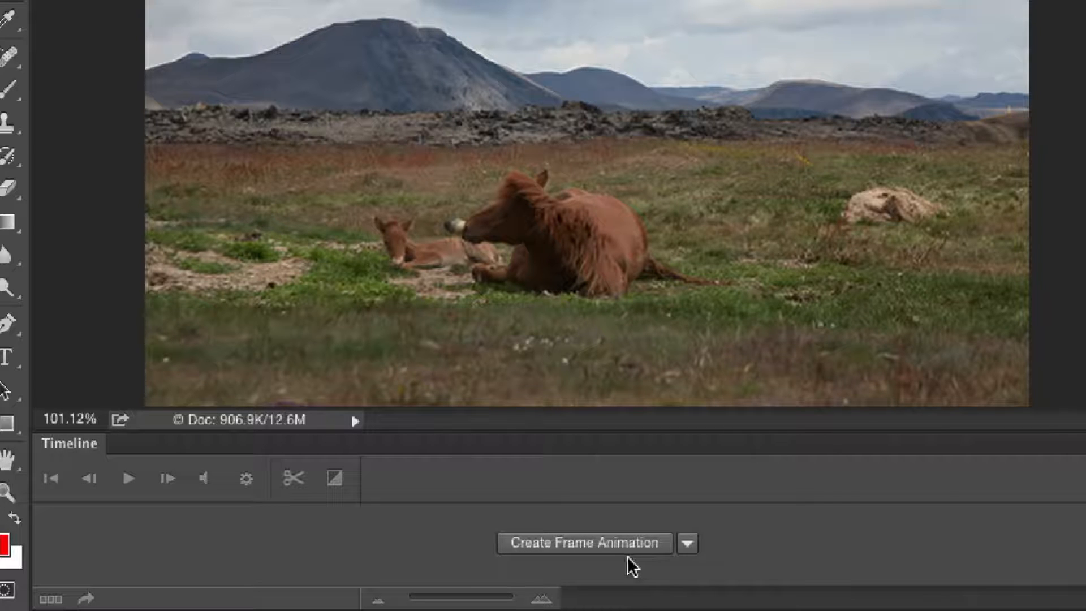
{"action": "left_click", "coordinate": [689, 542]}
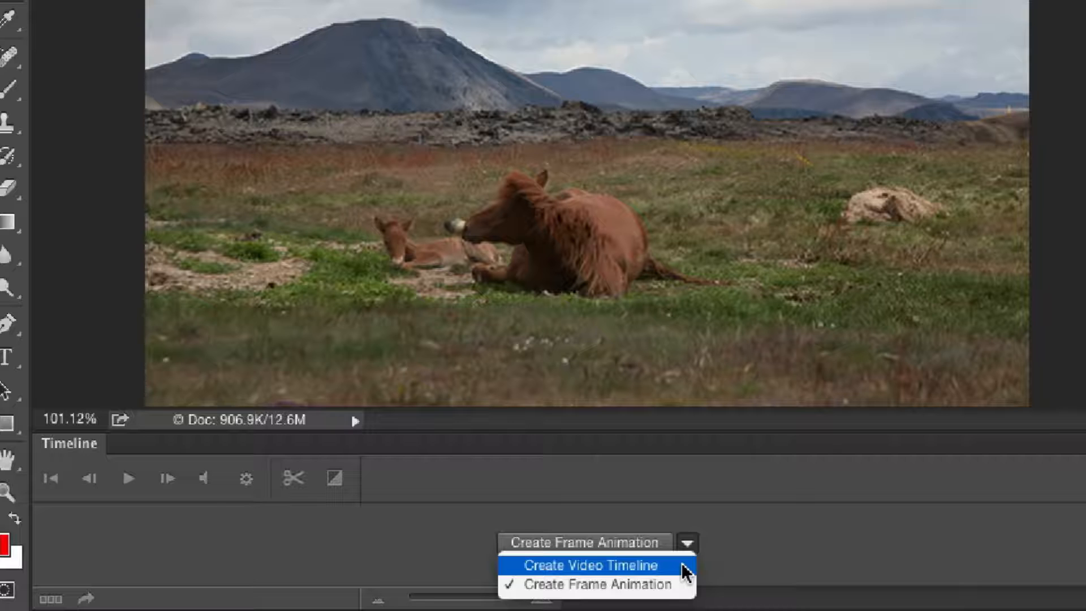
{"action": "left_click", "coordinate": [786, 561]}
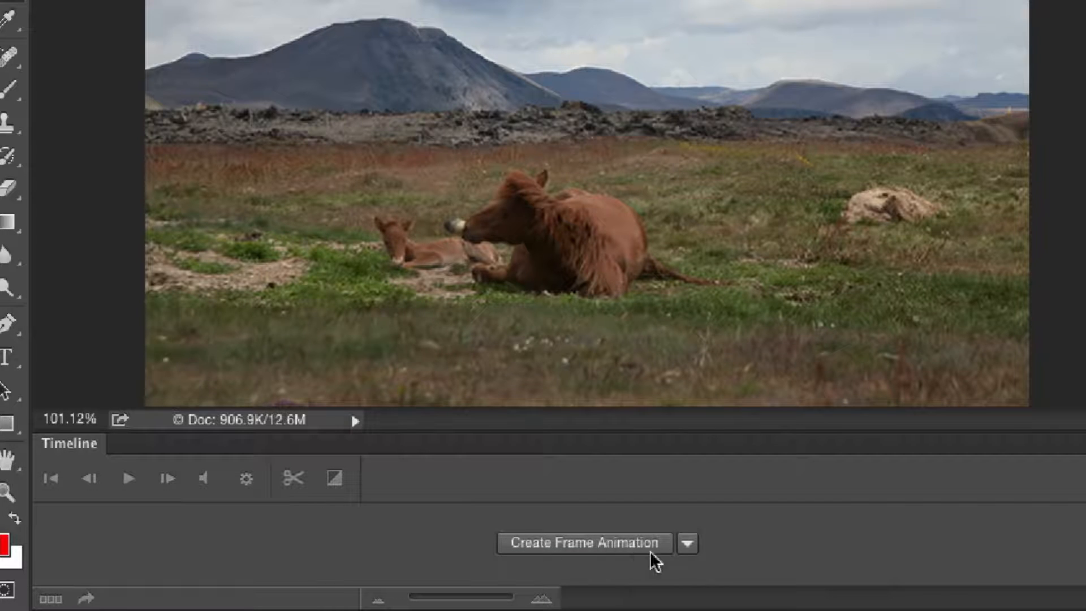
{"action": "left_click", "coordinate": [687, 543]}
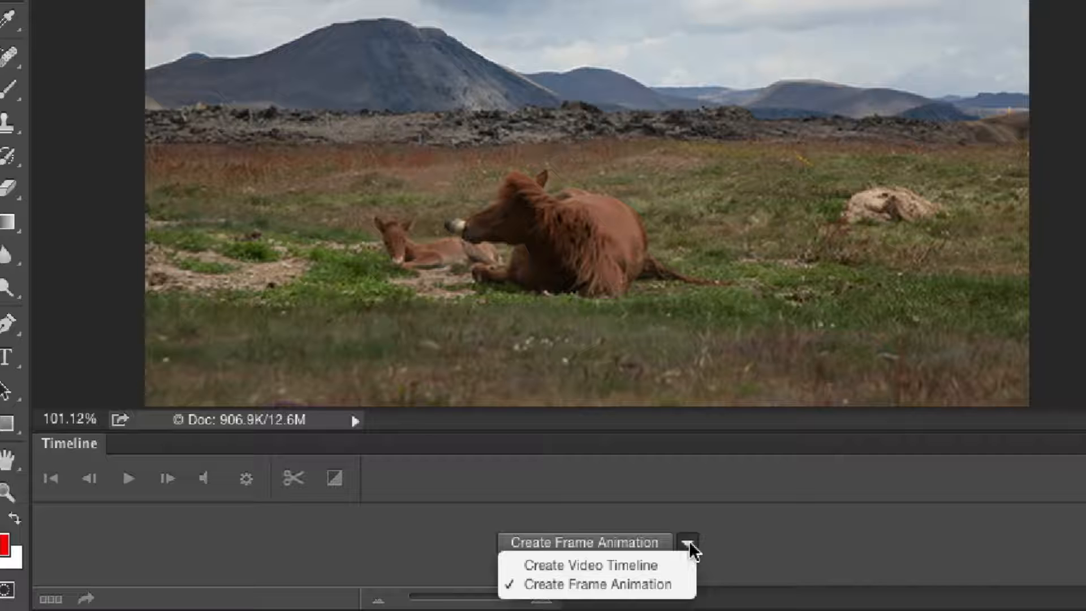
{"action": "left_click", "coordinate": [664, 562]}
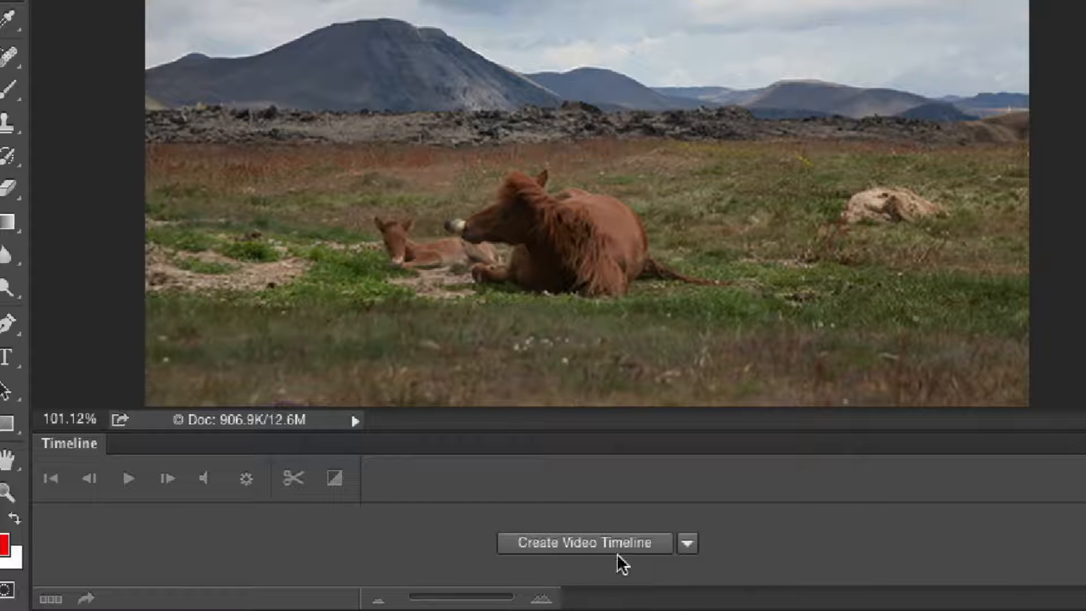
{"action": "left_click", "coordinate": [688, 543]}
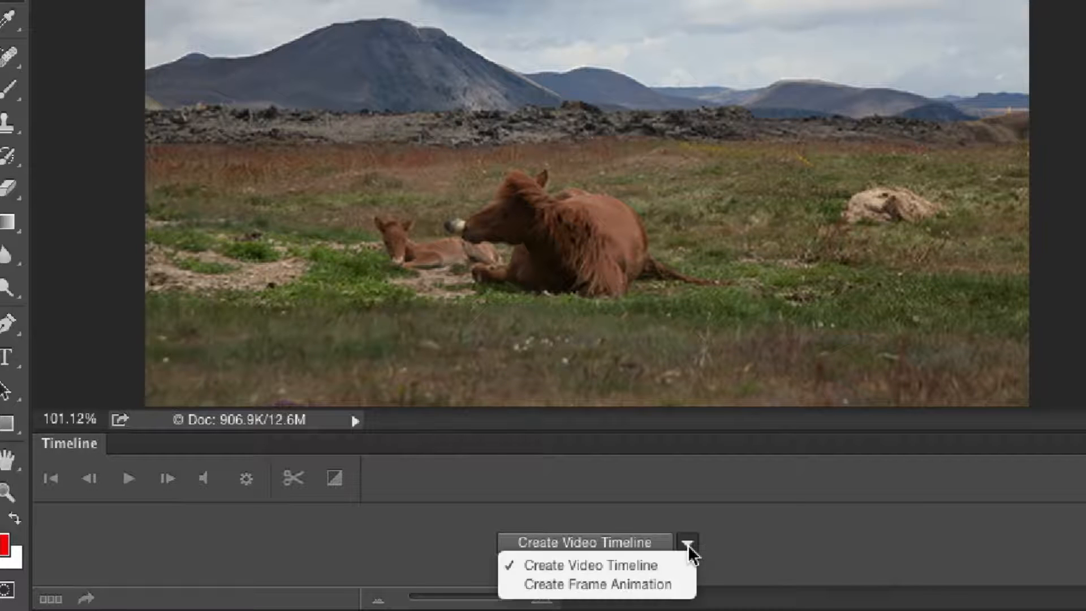
{"action": "left_click", "coordinate": [664, 585]}
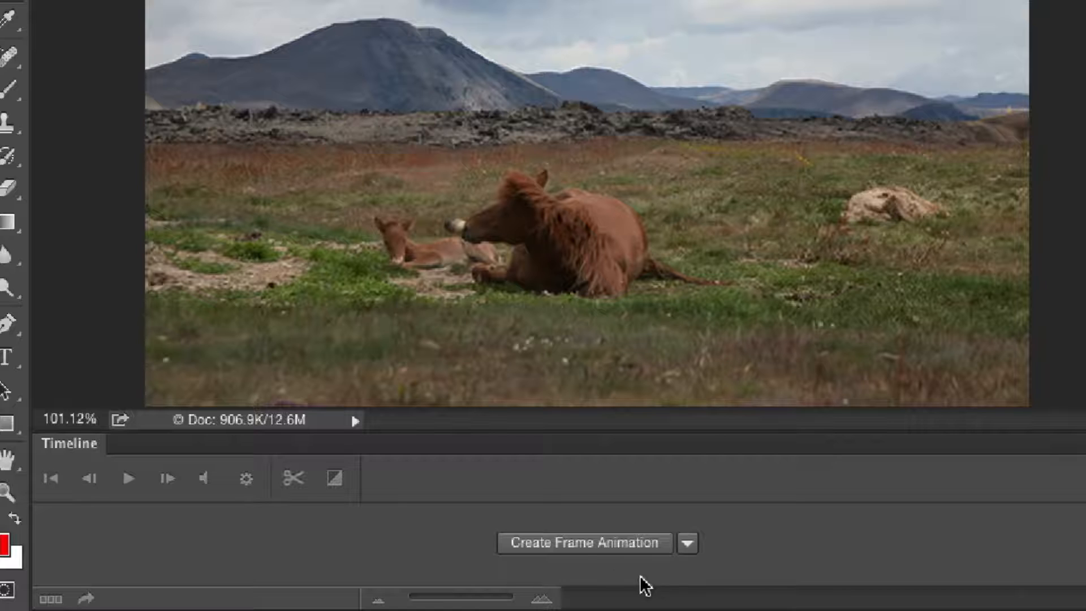
Step: Create a frame animation with one frame made from each layer, and preview its playback
{"action": "left_click", "coordinate": [591, 547]}
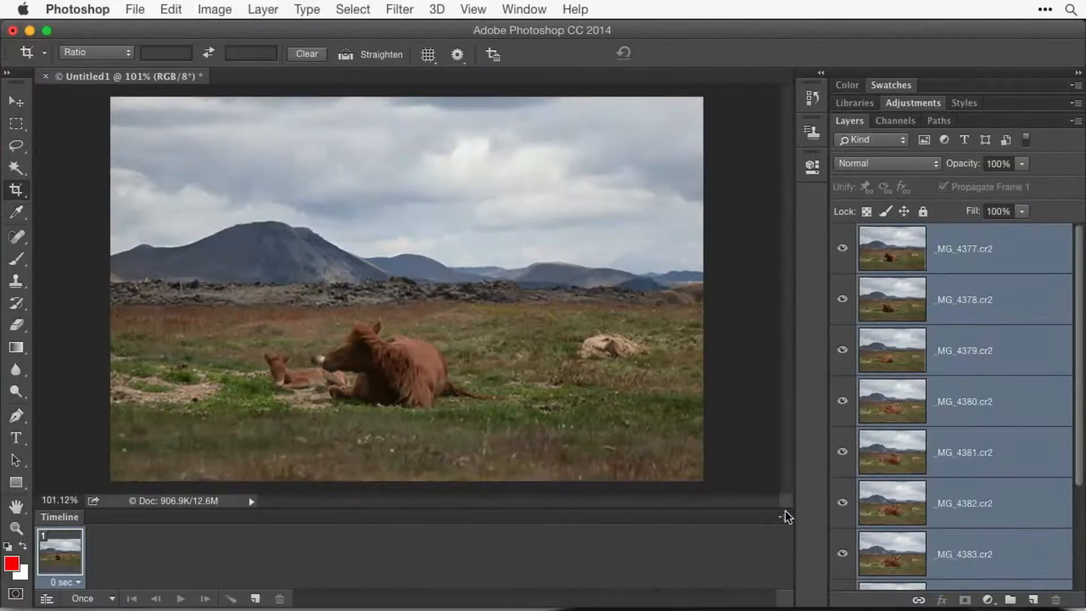
{"action": "left_click", "coordinate": [784, 517]}
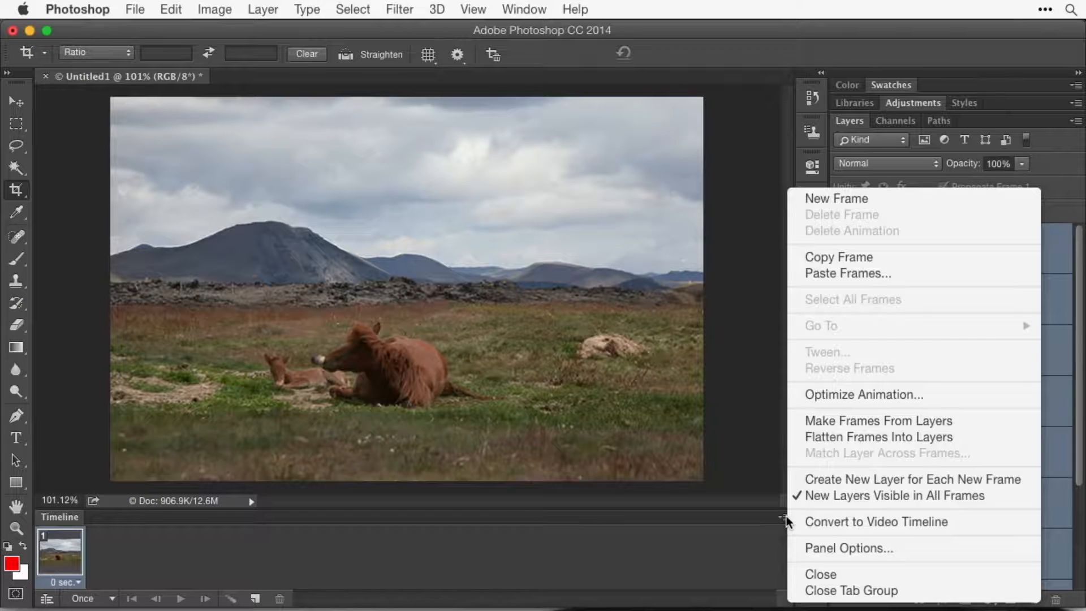
{"action": "left_click", "coordinate": [972, 423]}
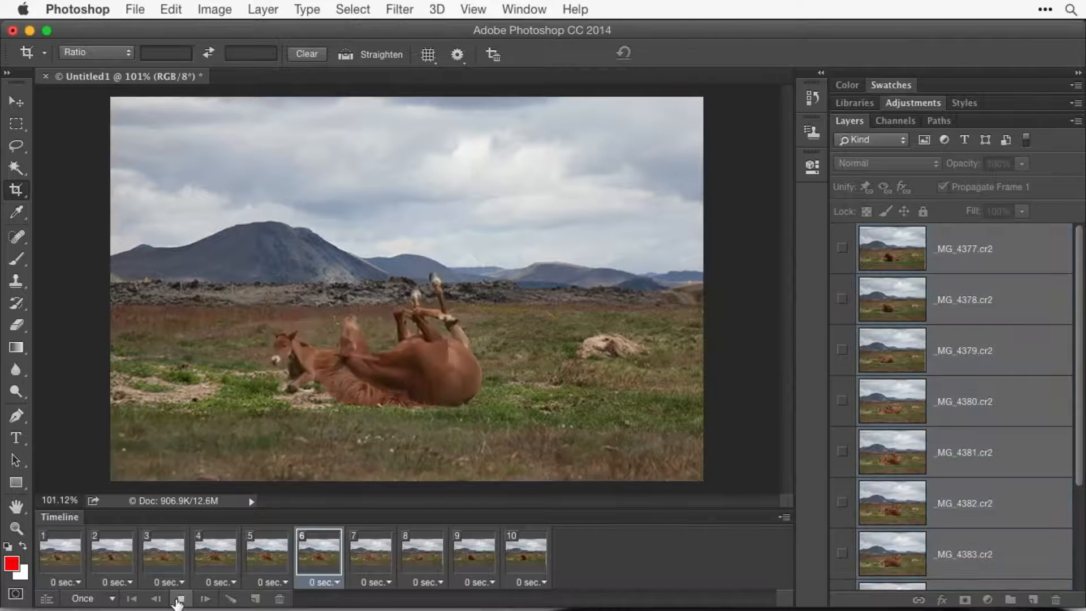
{"action": "left_click", "coordinate": [179, 599]}
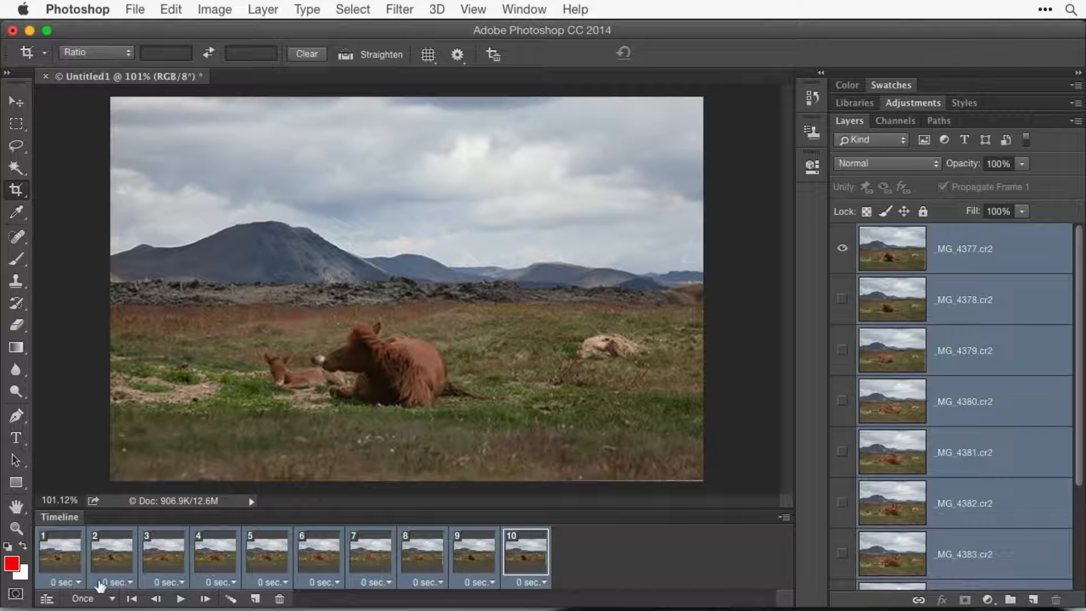
Step: Set the delay of all ten frames to 0.2 seconds and play the animation
{"action": "left_click", "coordinate": [273, 583]}
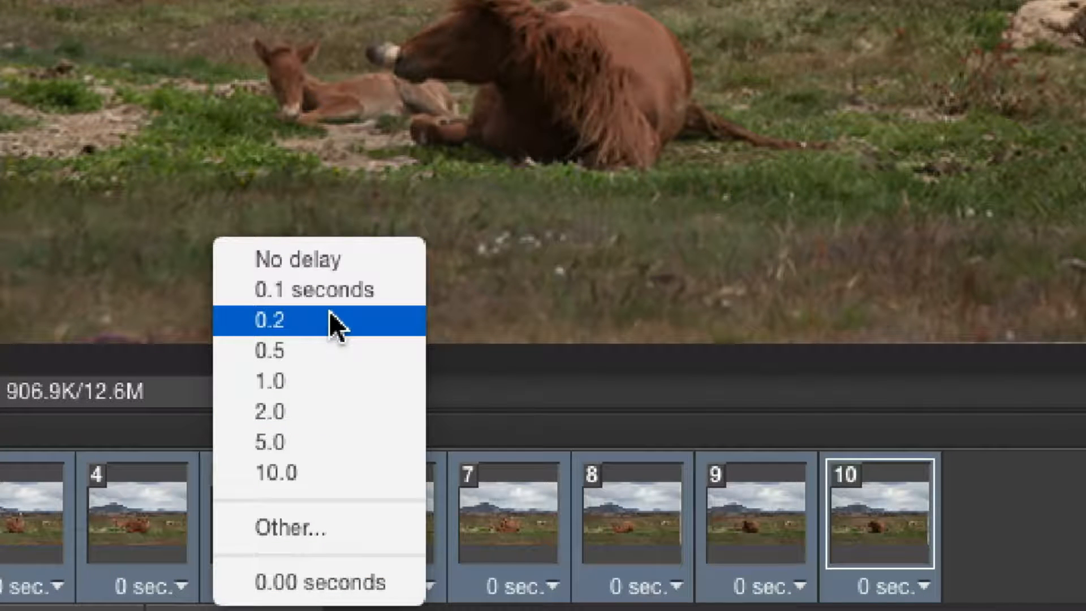
{"action": "left_click", "coordinate": [331, 319]}
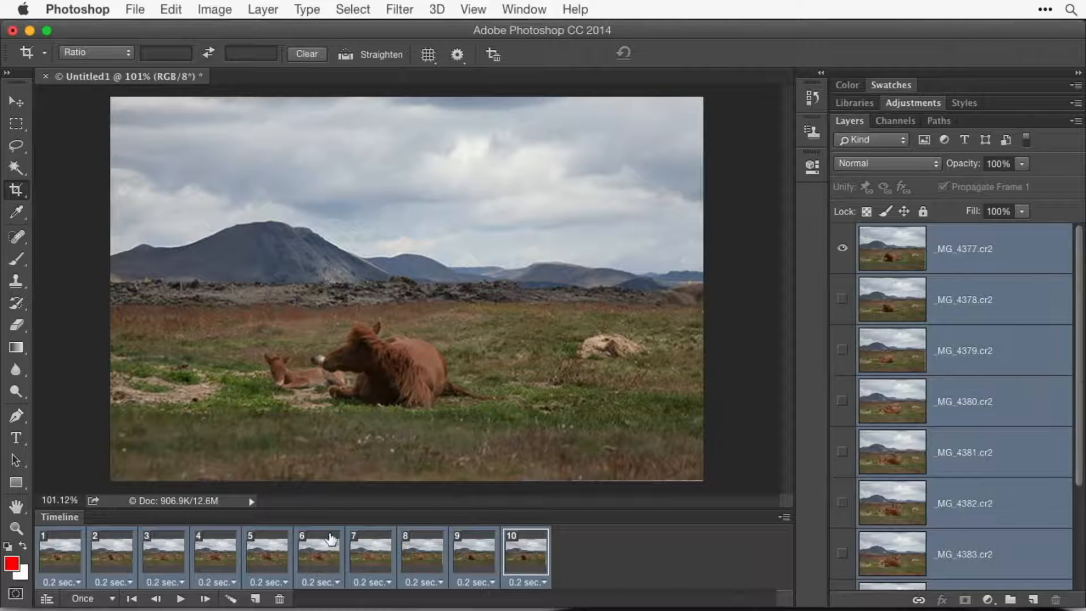
{"action": "left_click", "coordinate": [181, 599]}
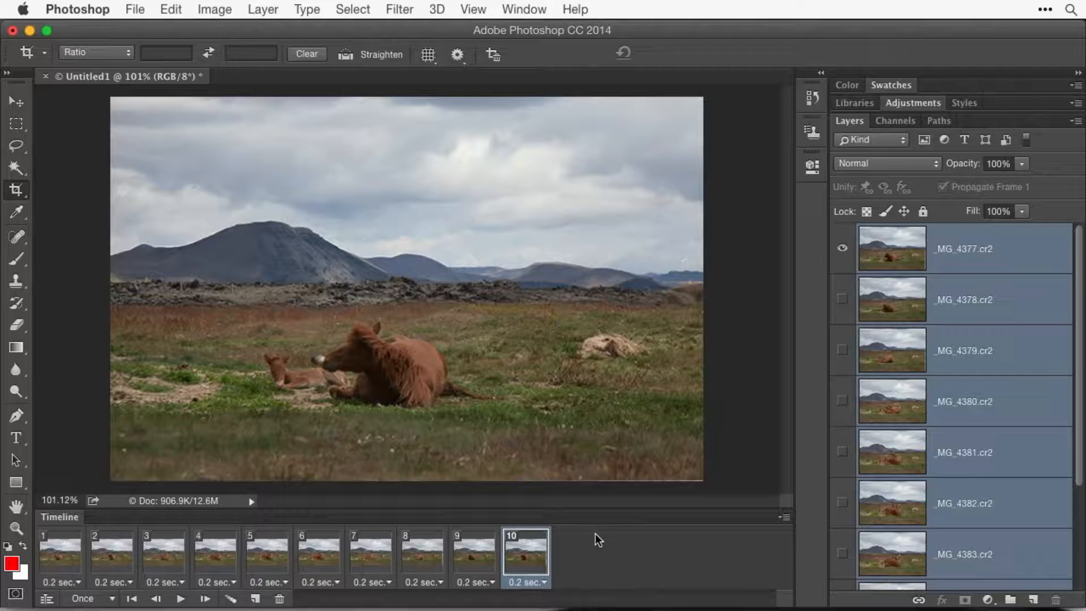
Step: Set the delay of frame 1 alone to 10 seconds
{"action": "left_click", "coordinate": [64, 559]}
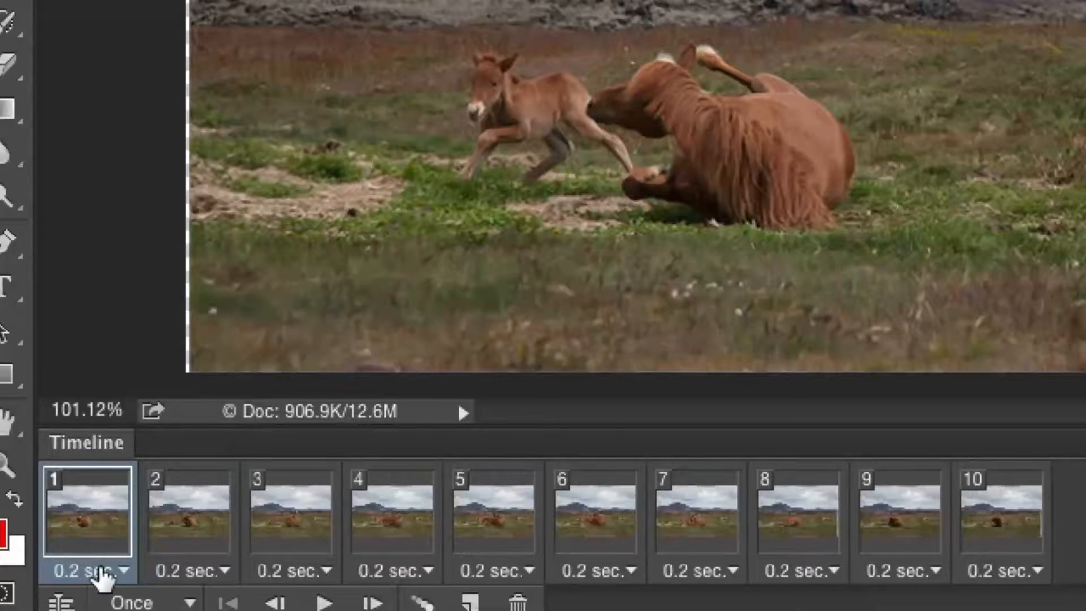
{"action": "left_click", "coordinate": [92, 567]}
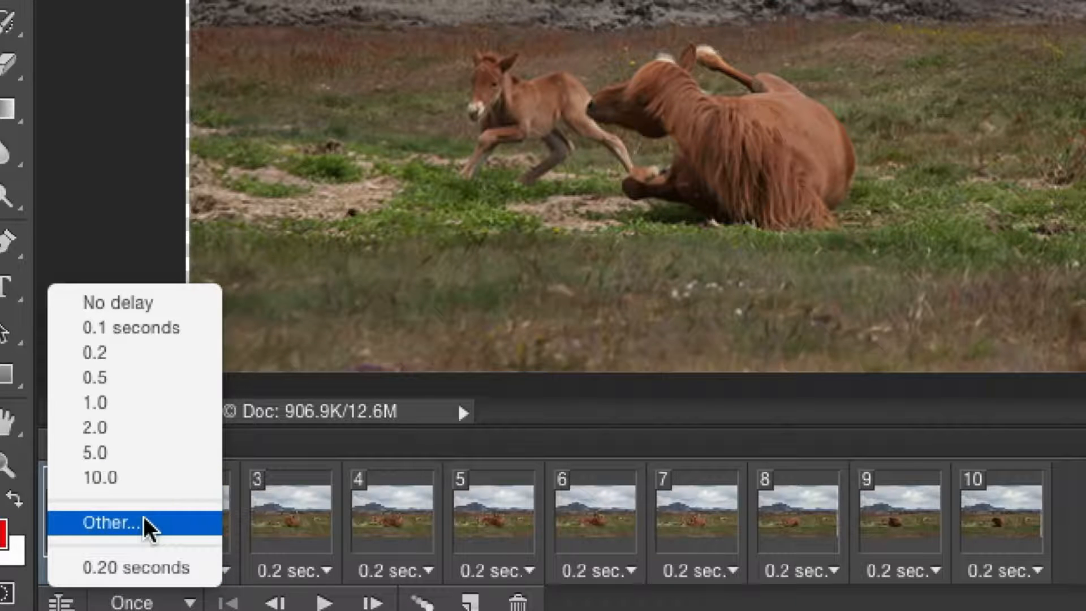
{"action": "left_click", "coordinate": [137, 483]}
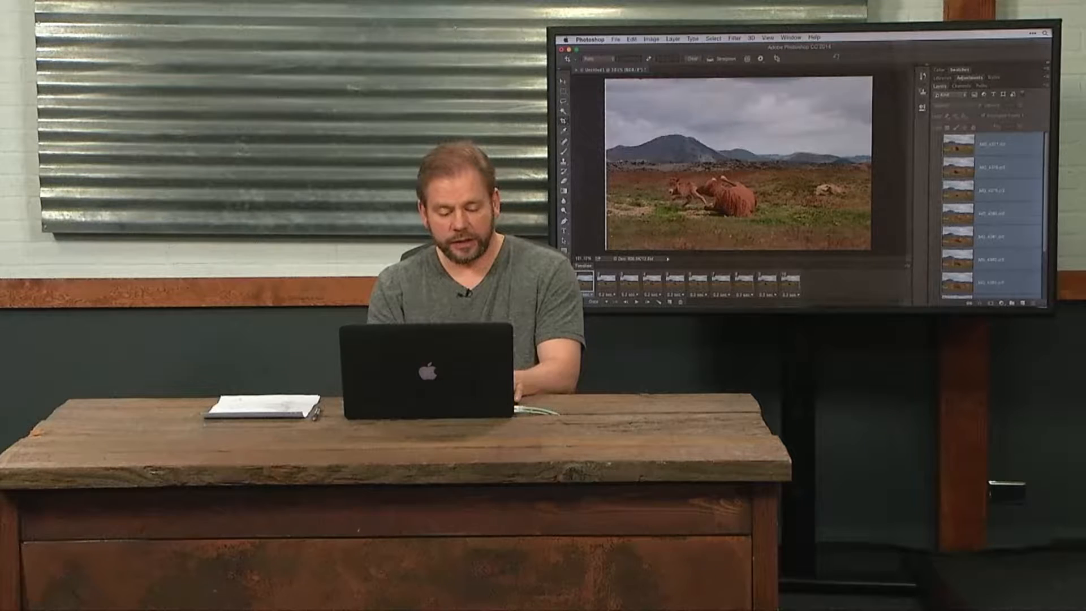
Step: Set the animation's looping option to Forever and preview the playback
{"action": "scroll", "coordinate": [580, 300], "scroll_direction": "up", "scroll_amount": 5}
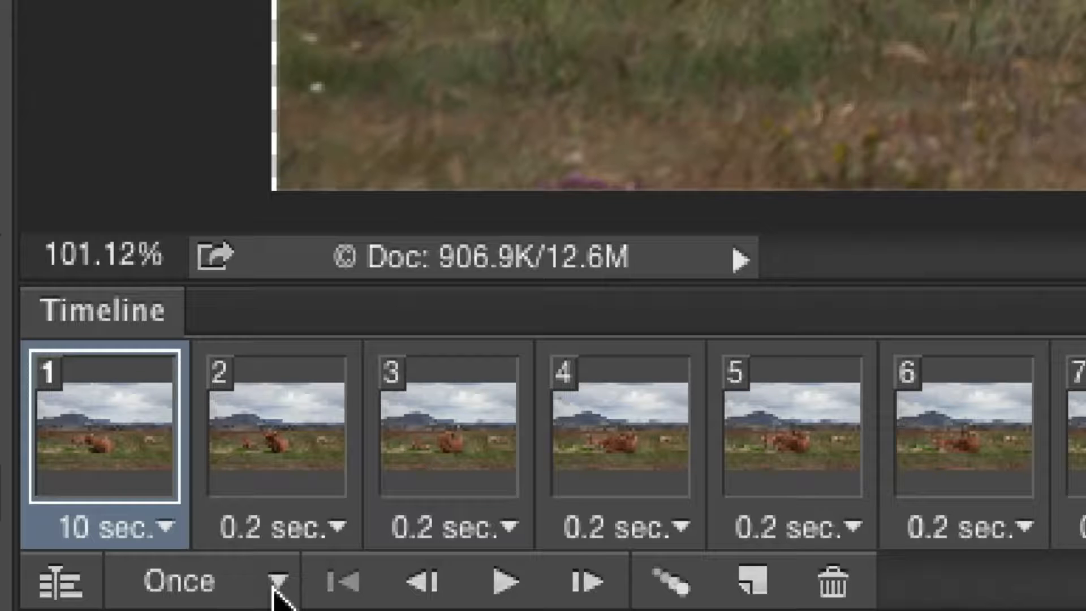
{"action": "left_click", "coordinate": [276, 583]}
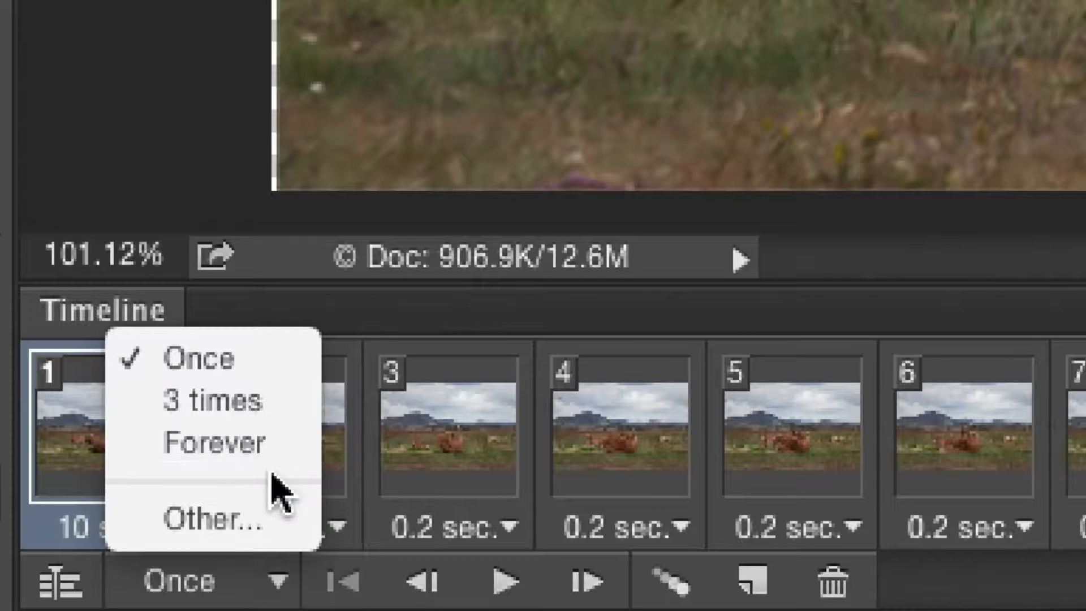
{"action": "left_click", "coordinate": [275, 453]}
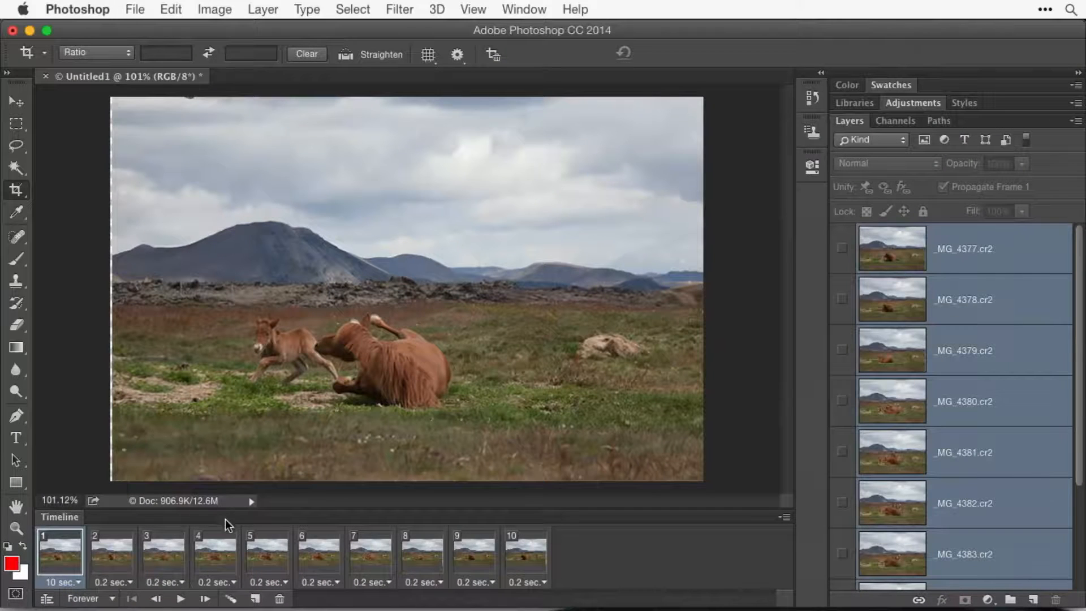
{"action": "left_click", "coordinate": [181, 599]}
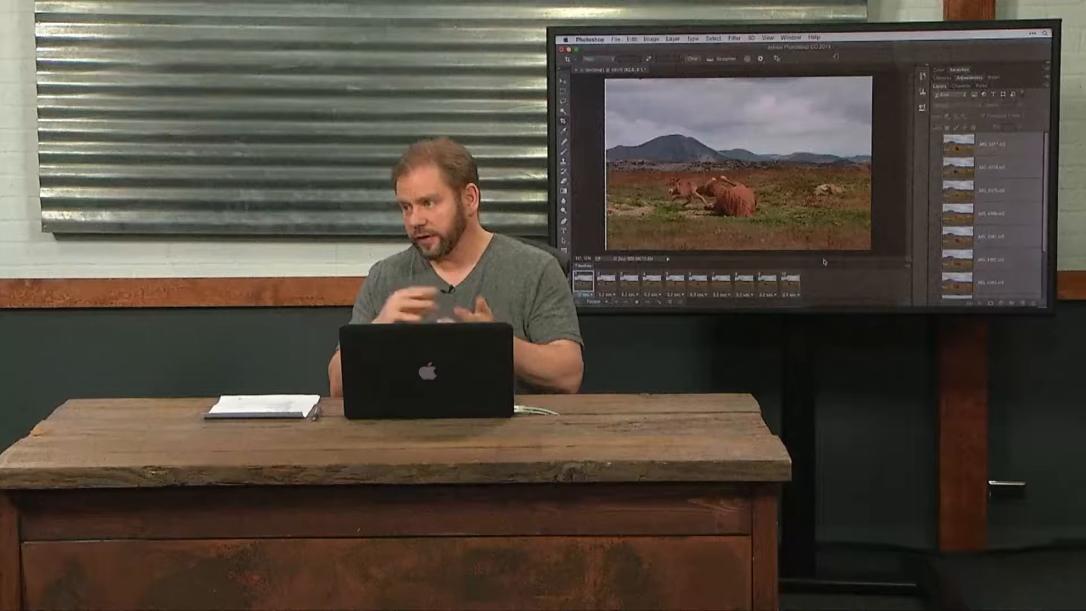
Step: Select animation frames 2 through 9 and copy them
{"action": "left_click", "coordinate": [767, 281]}
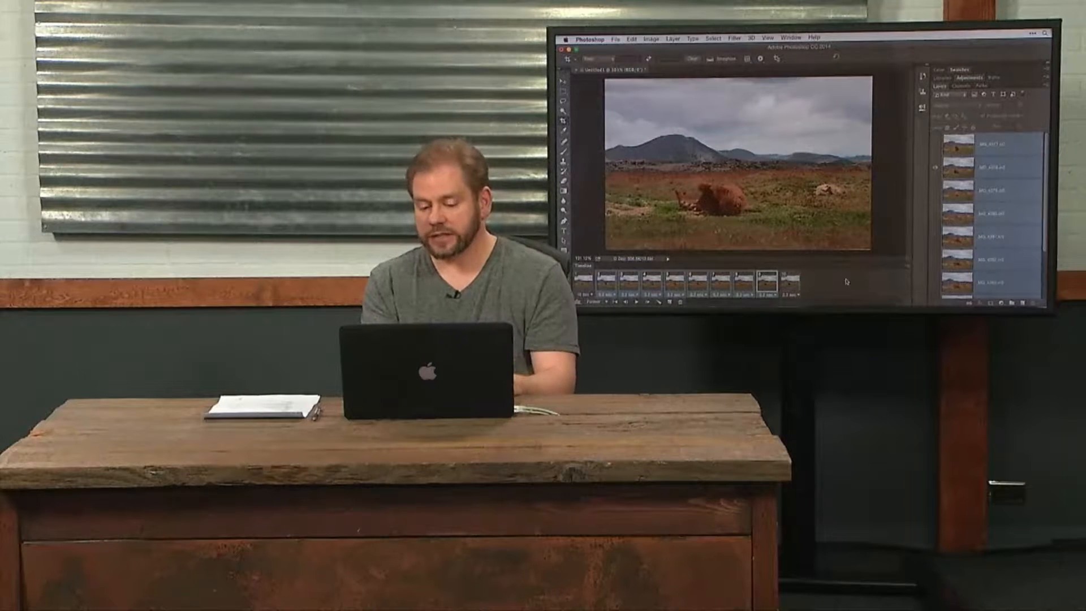
{"action": "left_click", "coordinate": [906, 265]}
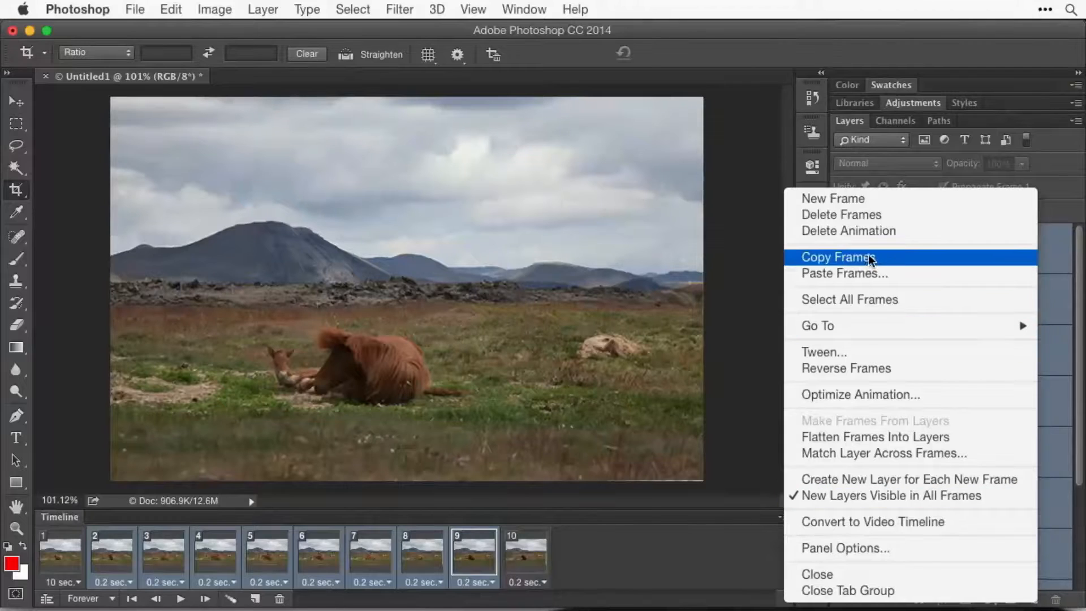
{"action": "left_click", "coordinate": [854, 259]}
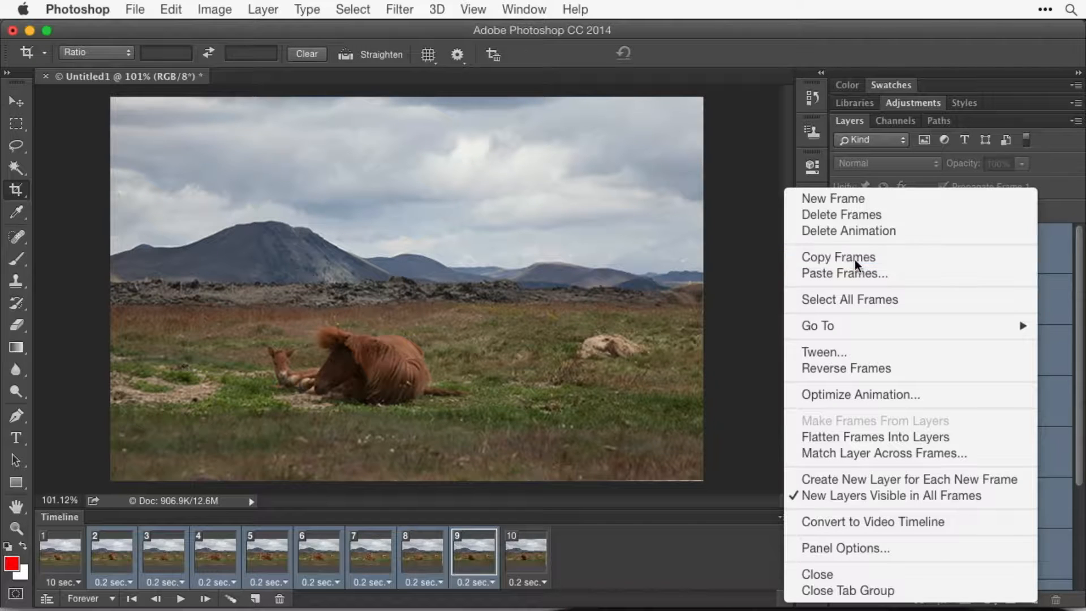
Step: Paste the copied frames after frame 10 using the Paste After Selection method
{"action": "left_click", "coordinate": [525, 547]}
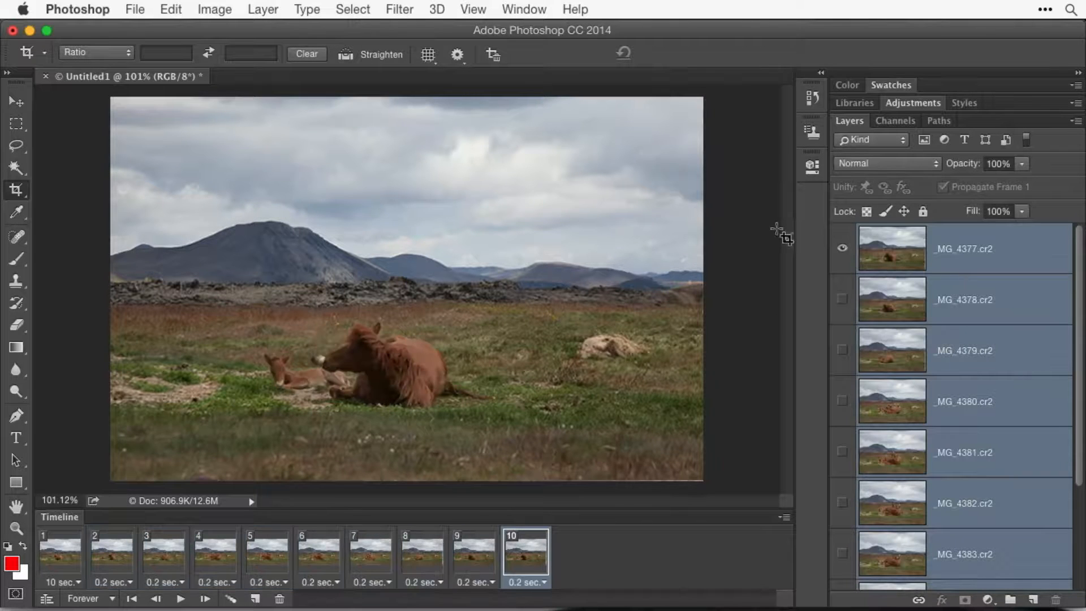
{"action": "left_click", "coordinate": [784, 518]}
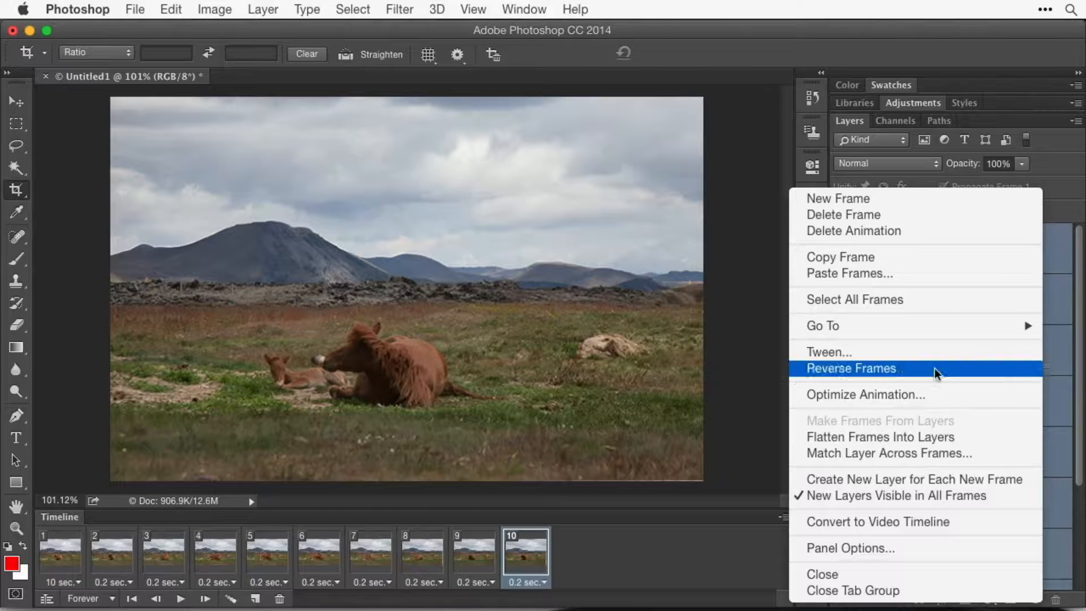
{"action": "left_click", "coordinate": [944, 273]}
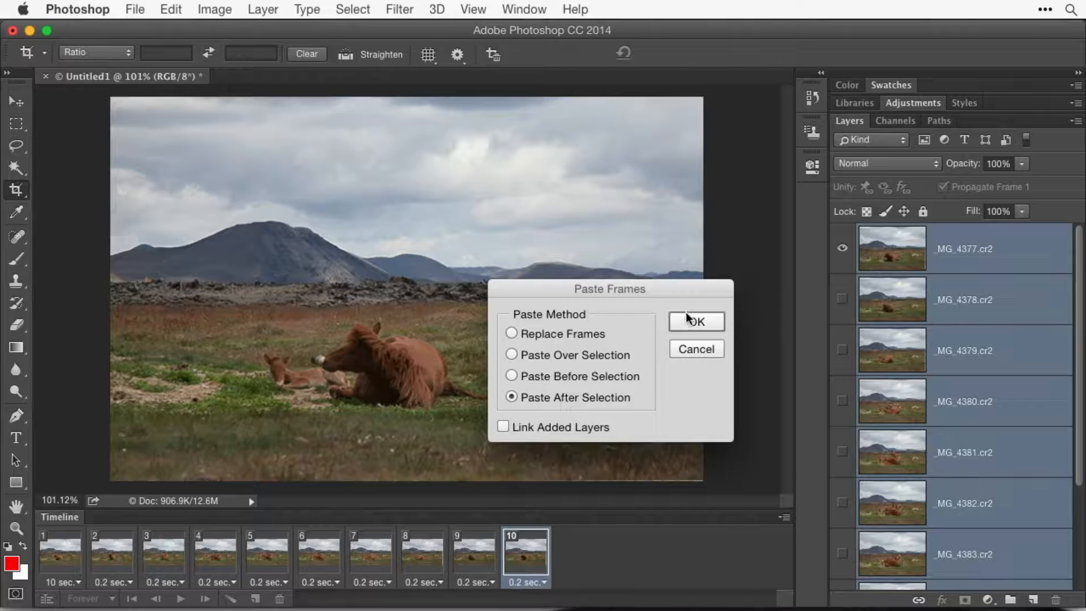
{"action": "left_click", "coordinate": [703, 321]}
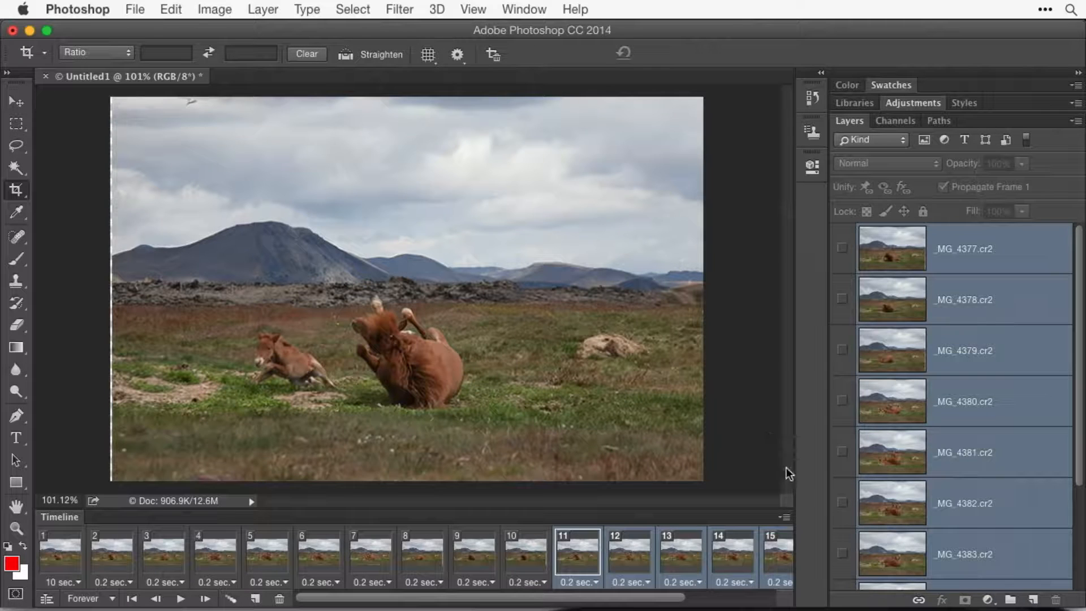
Step: Reverse the order of the pasted frames 11 through 18 and play the animation
{"action": "left_click", "coordinate": [785, 516]}
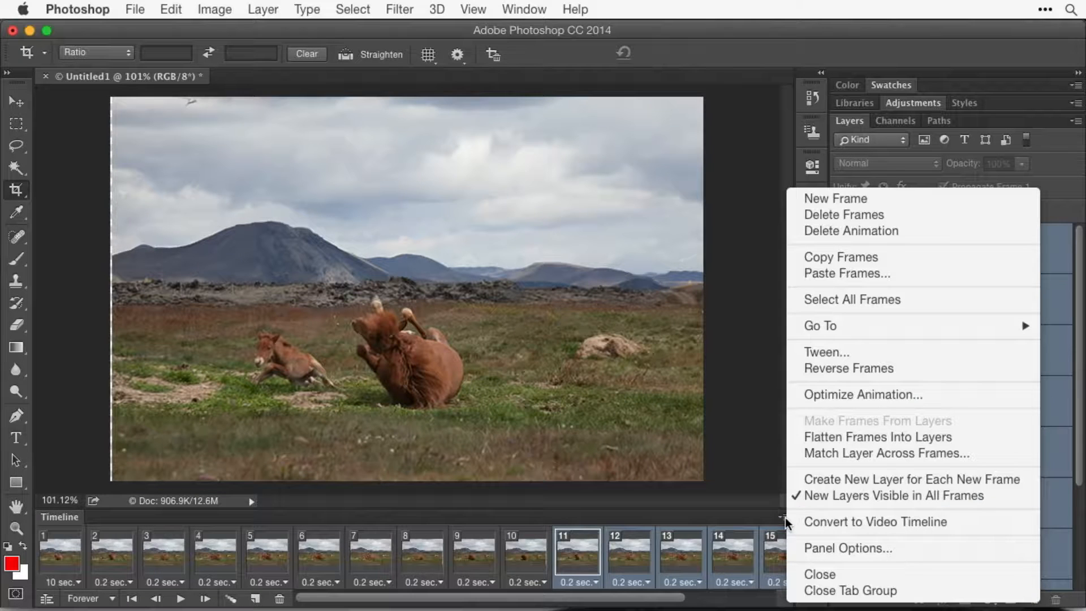
{"action": "left_click", "coordinate": [938, 369]}
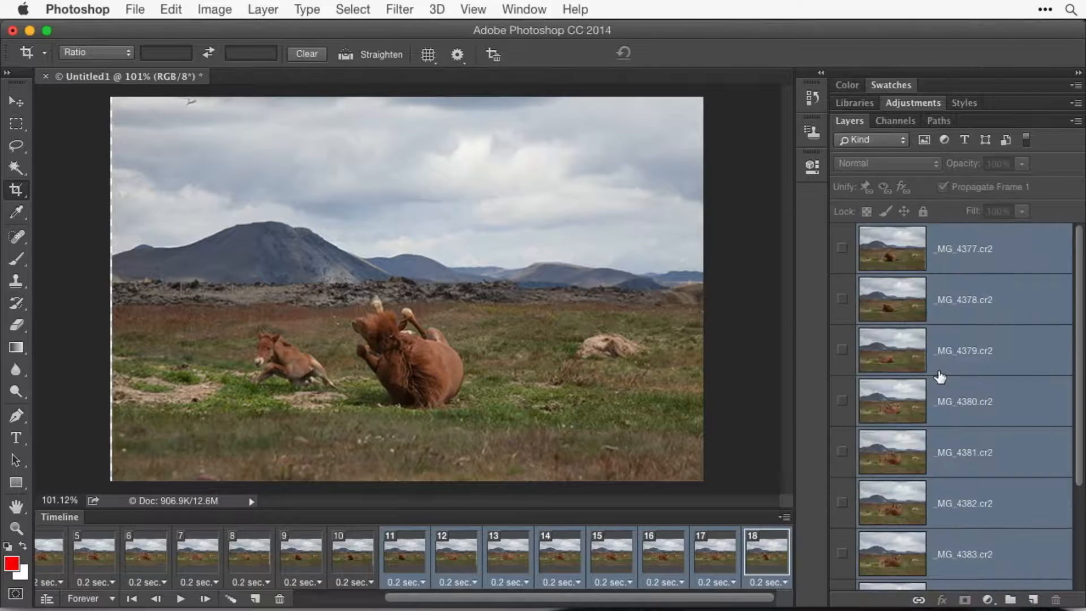
{"action": "left_click", "coordinate": [181, 599]}
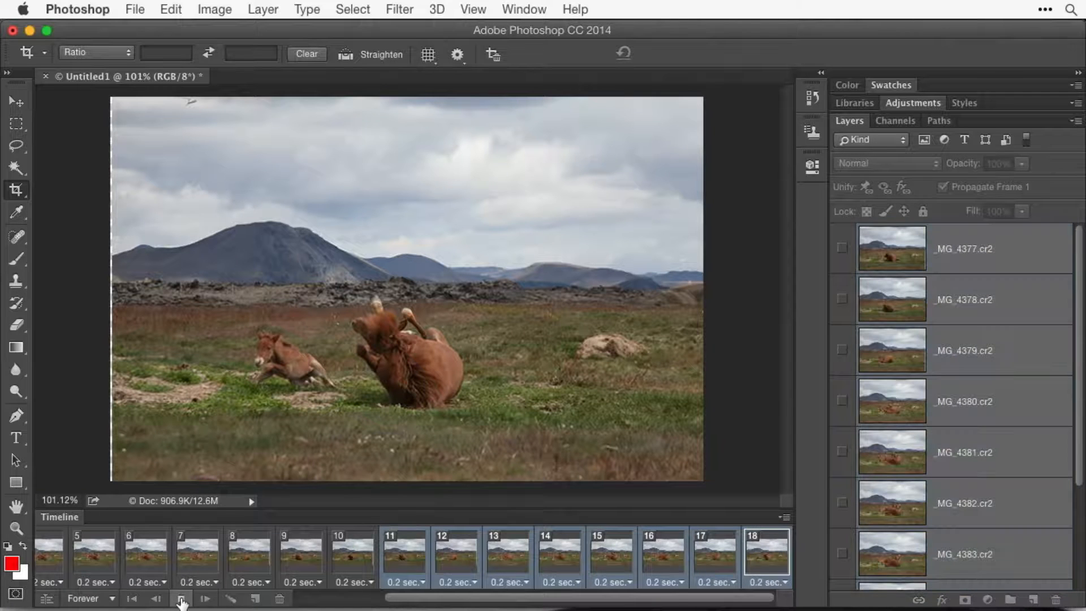
Step: Stop playback, set the first animation frame's delay to 0.2 seconds and preview the horse loop again
{"action": "left_click", "coordinate": [181, 598]}
{"action": "left_click", "coordinate": [77, 582]}
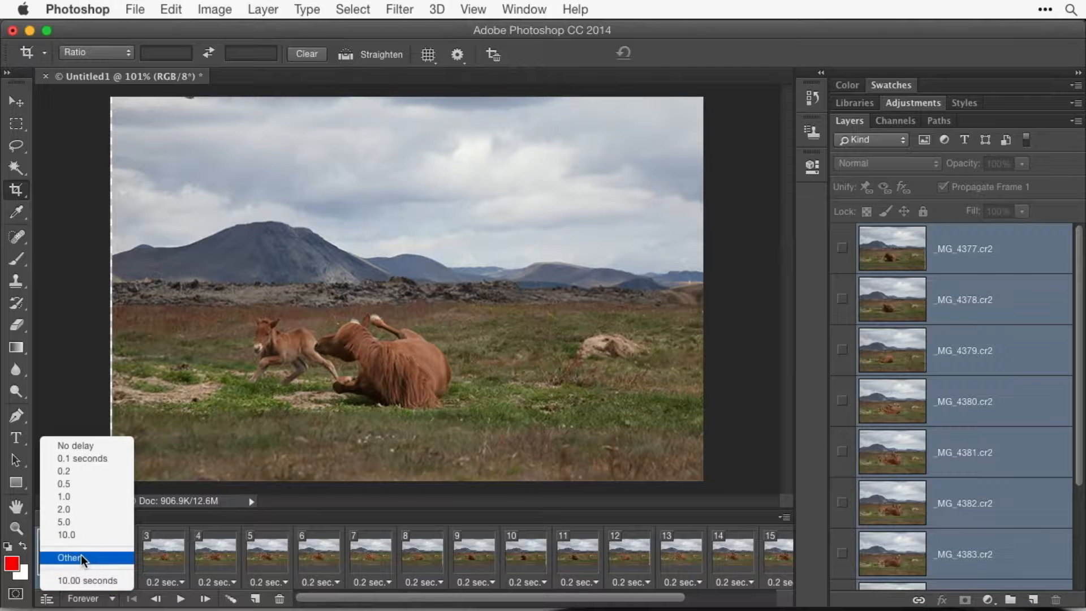
{"action": "left_click", "coordinate": [85, 472]}
{"action": "left_click", "coordinate": [181, 598]}
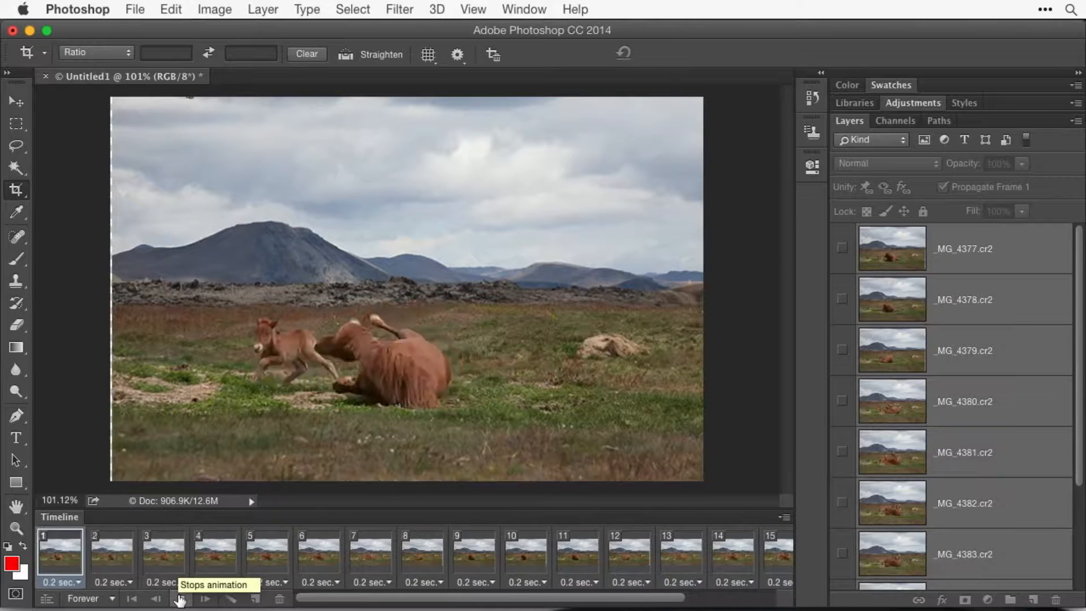
{"action": "left_click", "coordinate": [181, 598]}
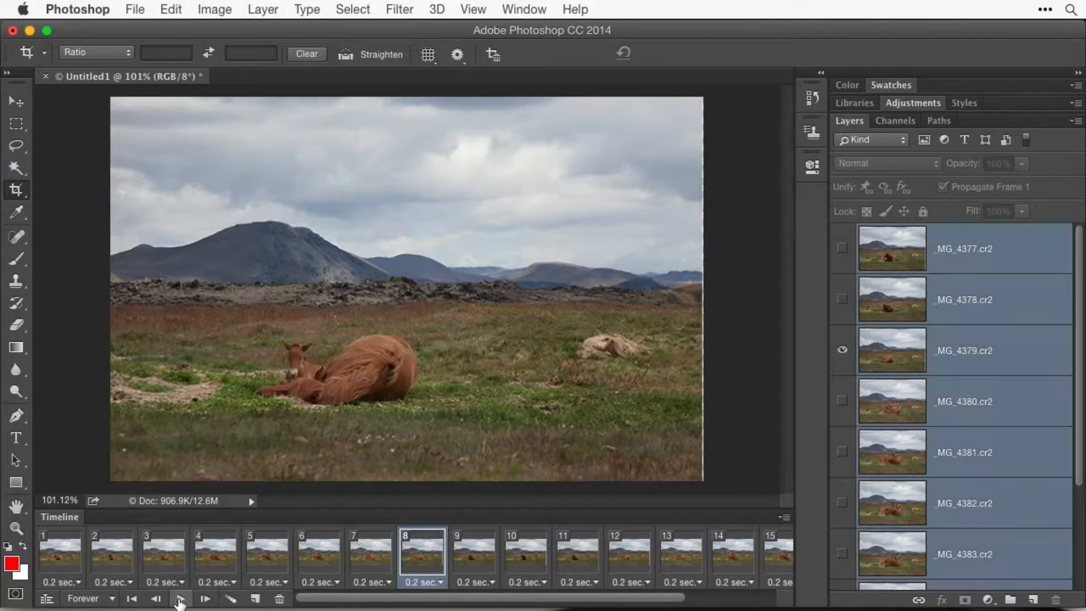
Step: Switch to Bridge and try opening the elephant example eledance.psd from the GIF animations folder
{"action": "key", "text": "super+Tab"}
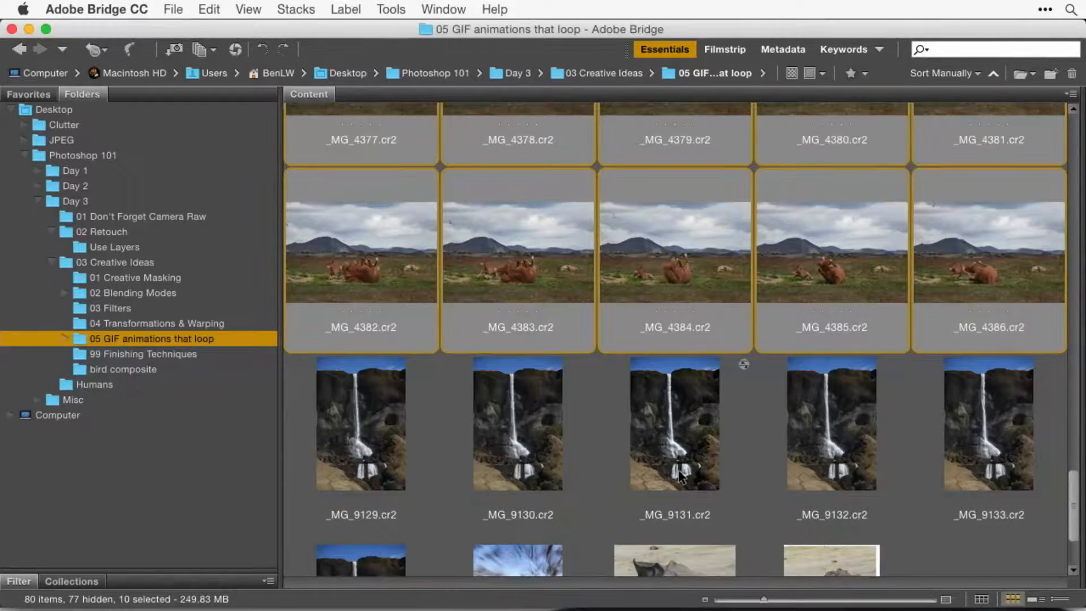
{"action": "scroll", "coordinate": [678, 471], "scroll_direction": "down", "scroll_amount": 3}
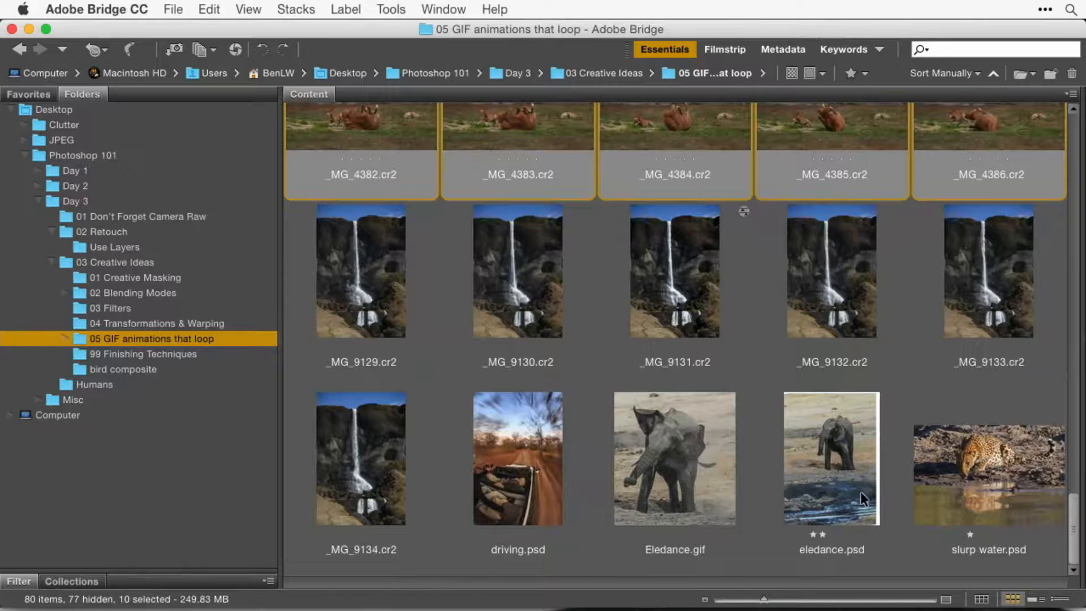
{"action": "left_click", "coordinate": [844, 484]}
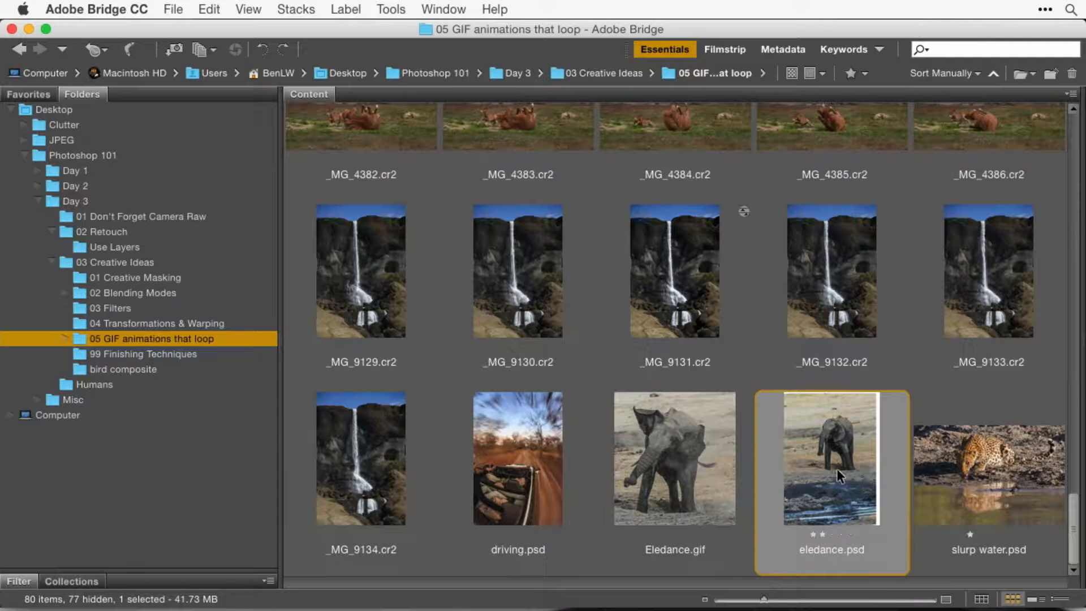
{"action": "left_click", "coordinate": [691, 440]}
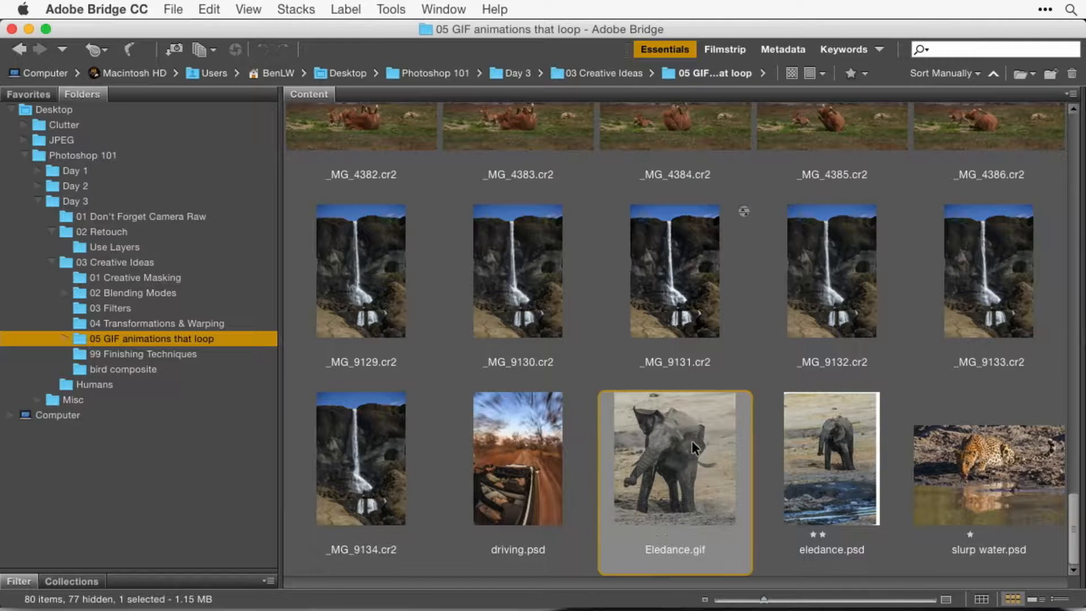
{"action": "double_click", "coordinate": [850, 478]}
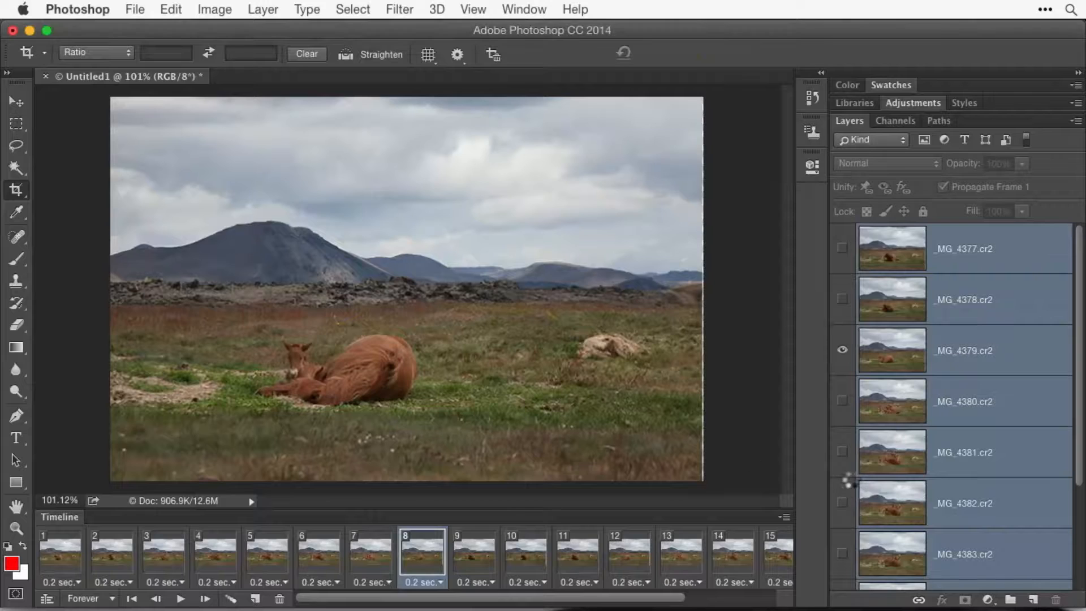
{"action": "key", "text": "super+h"}
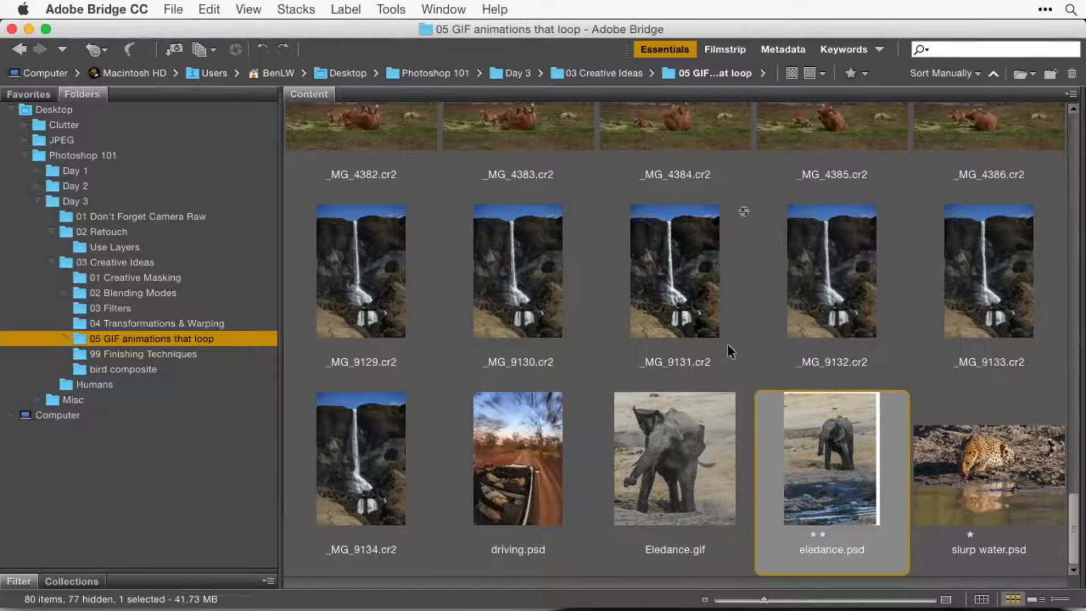
Step: Reveal Eledance.gif in Finder, preview its animation, and close the preview and the Finder window
{"action": "left_click", "coordinate": [670, 457]}
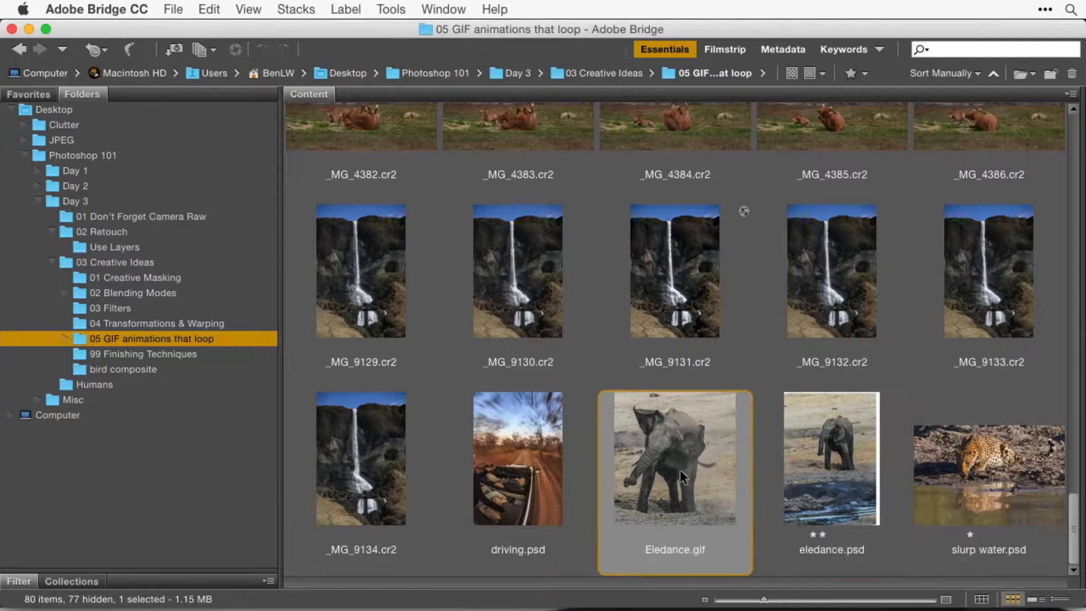
{"action": "right_click", "coordinate": [680, 470]}
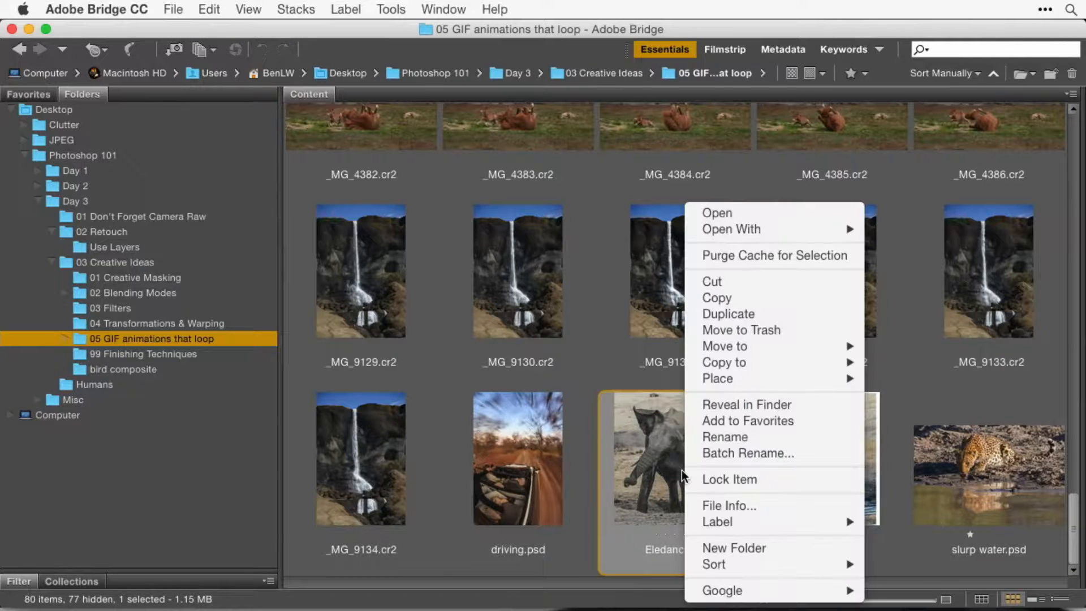
{"action": "left_click", "coordinate": [739, 404]}
{"action": "key", "text": "space"}
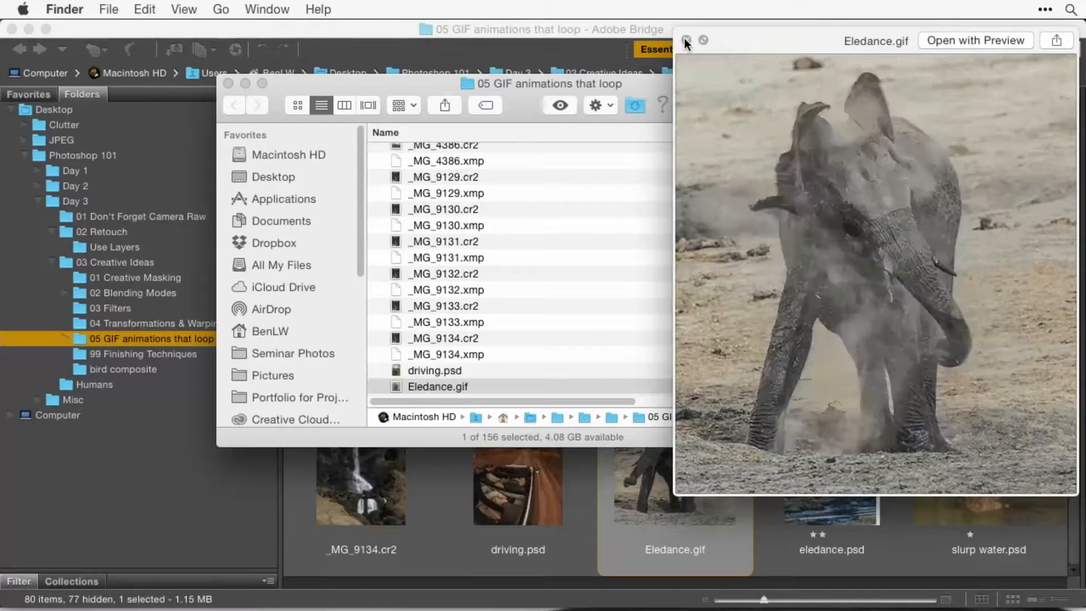
{"action": "left_click", "coordinate": [686, 40]}
{"action": "left_click", "coordinate": [653, 307]}
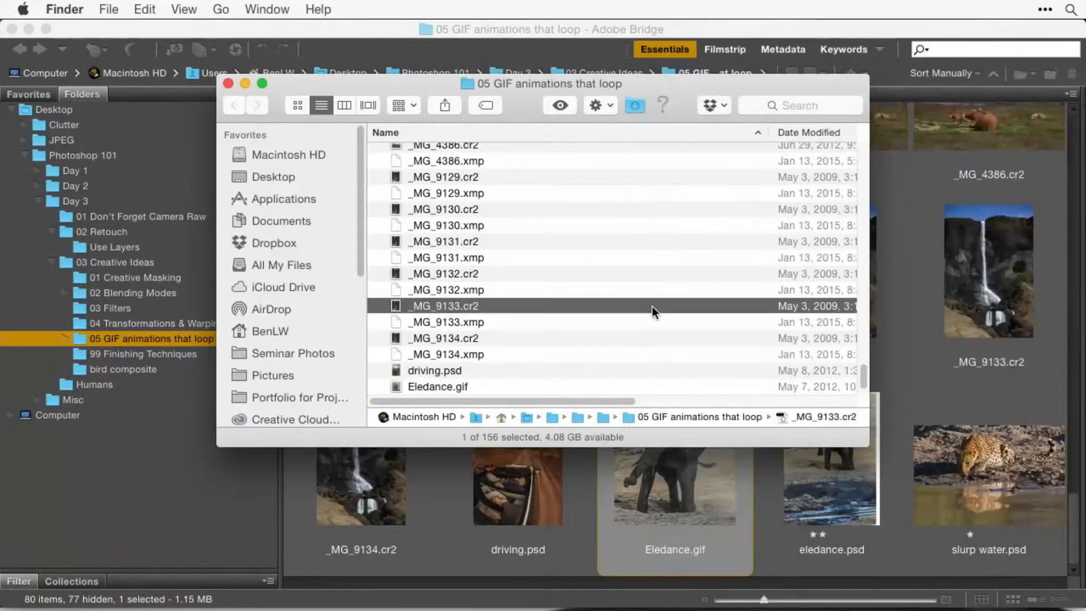
{"action": "key", "text": "super+w"}
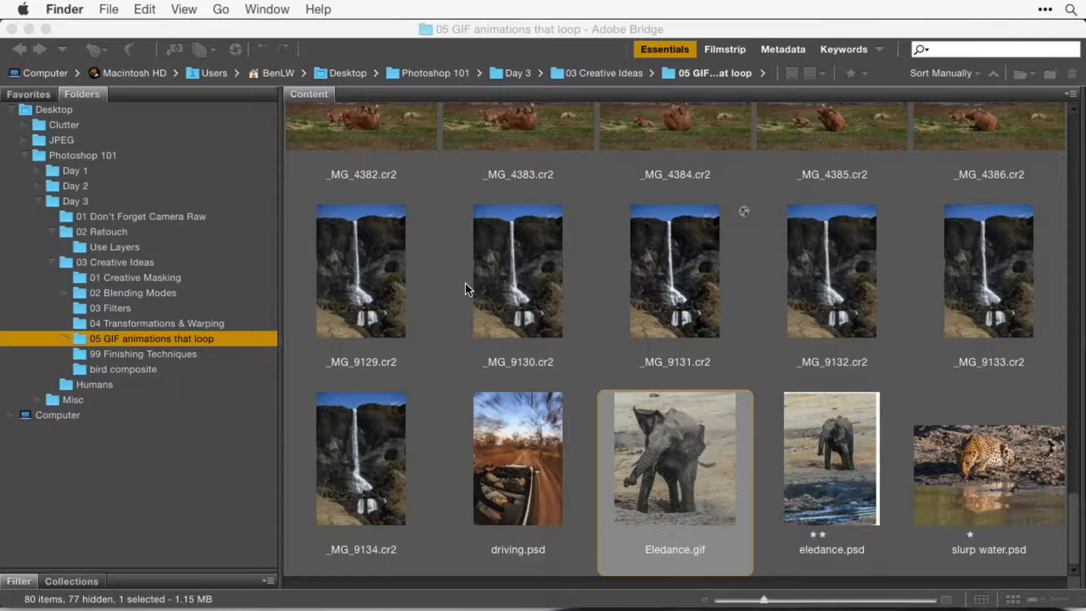
Step: Load the three waterfall photos _MG_9129.cr2 through _MG_9131.cr2 from Bridge into one Photoshop document as layers
{"action": "left_click", "coordinate": [356, 299]}
{"action": "left_click", "coordinate": [365, 303]}
{"action": "key", "text": "space"}
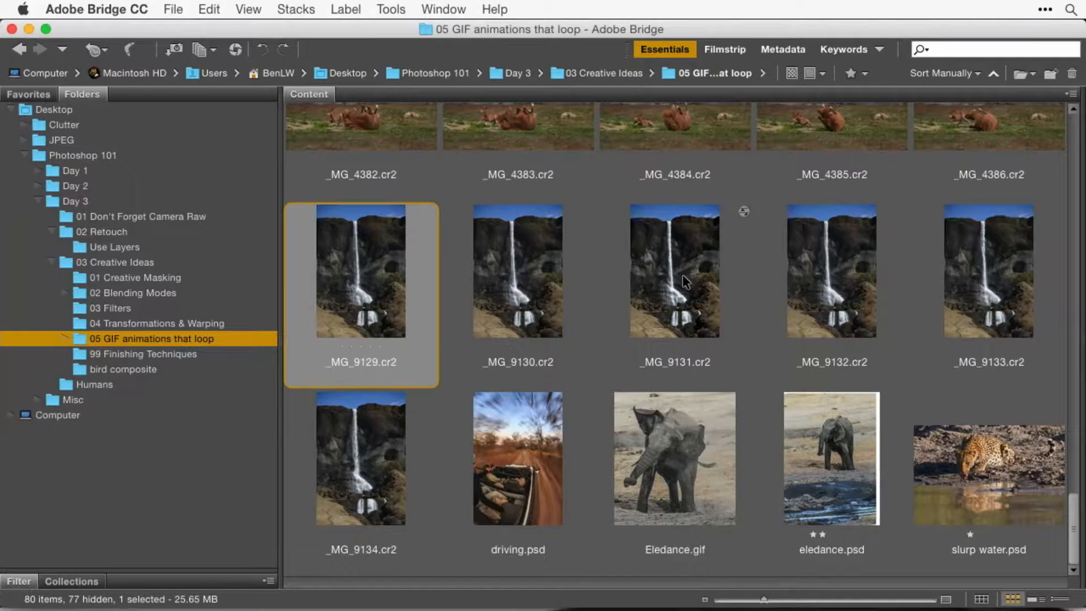
{"action": "left_click", "coordinate": [685, 281], "text": "shift"}
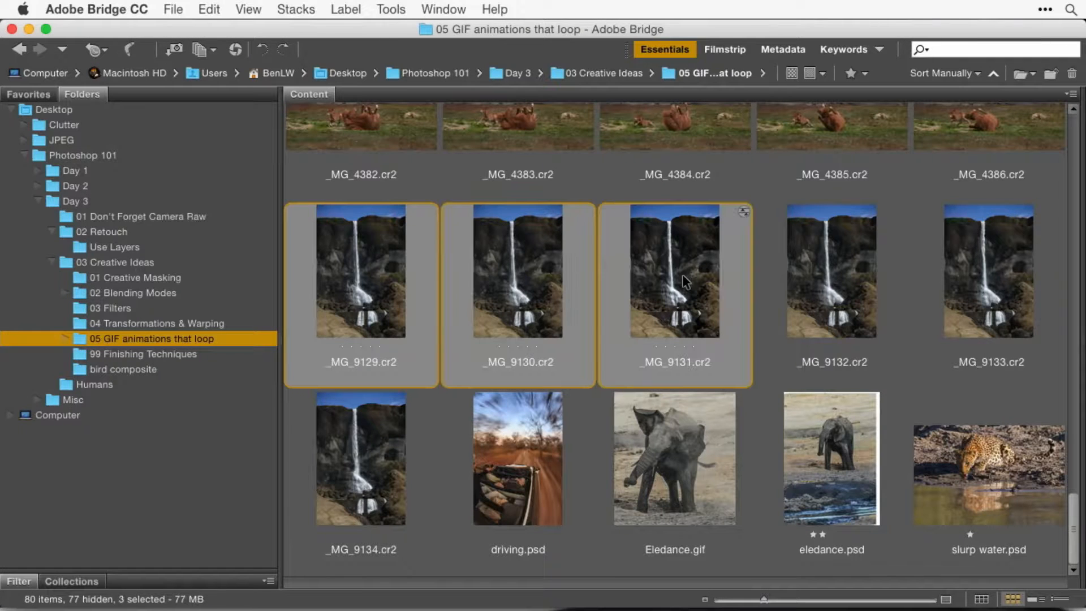
{"action": "left_click", "coordinate": [390, 9]}
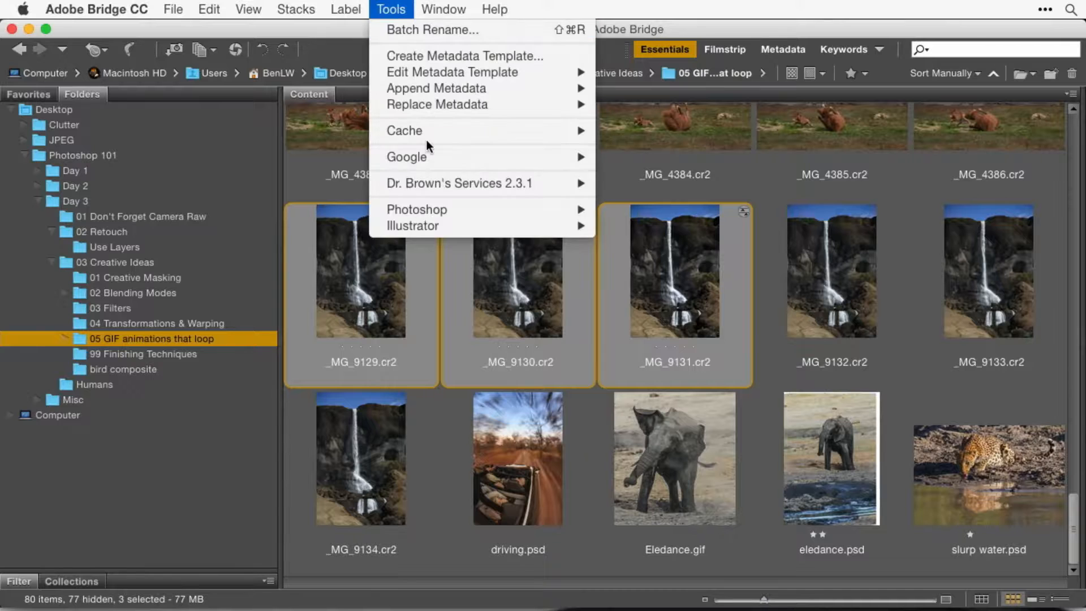
{"action": "mouse_move", "coordinate": [431, 212]}
{"action": "left_click", "coordinate": [742, 274]}
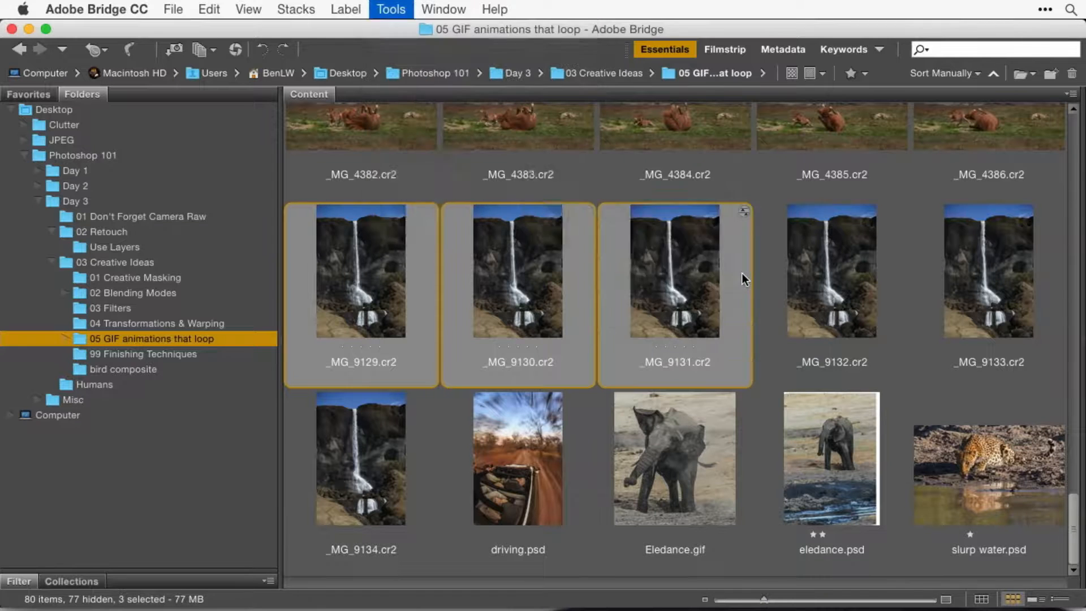
{"action": "left_click", "coordinate": [659, 270]}
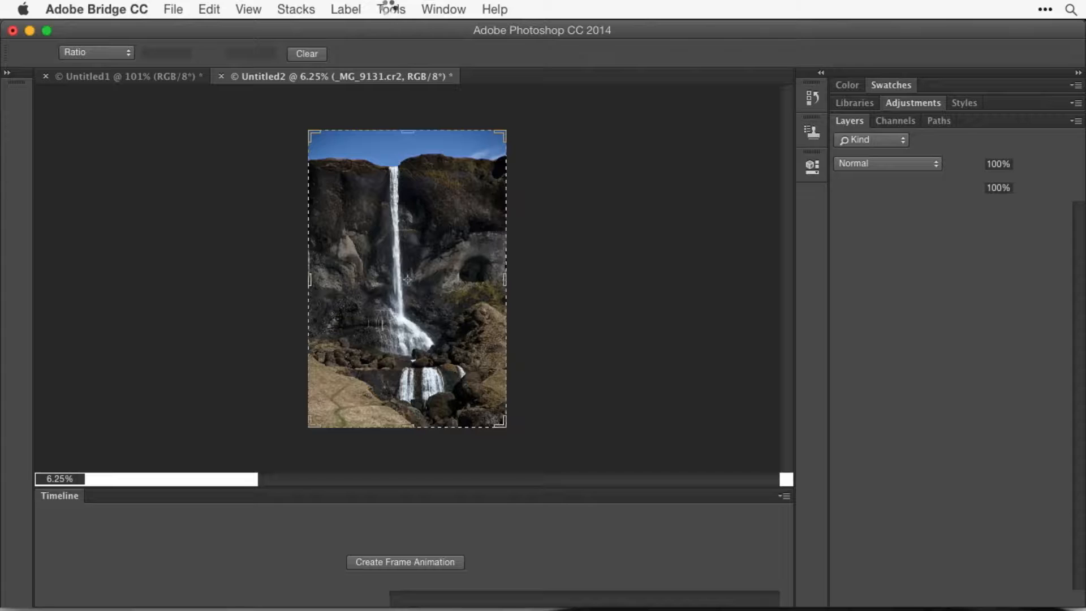
Step: Select the entire canvas of the waterfall document and look for the layer alignment command
{"action": "left_click", "coordinate": [367, 10]}
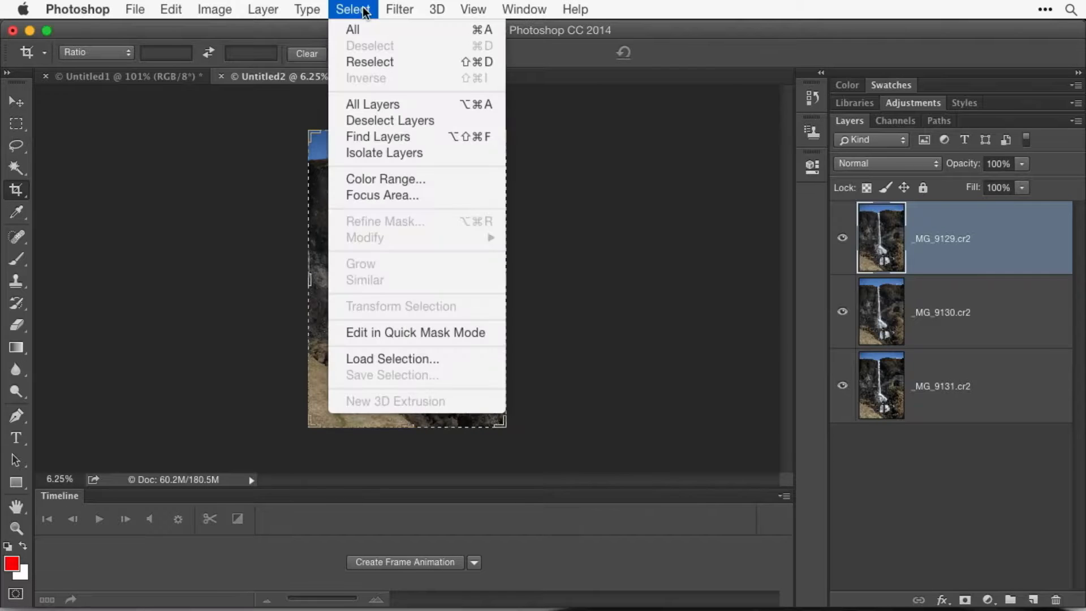
{"action": "left_click", "coordinate": [368, 36]}
{"action": "left_click", "coordinate": [169, 9]}
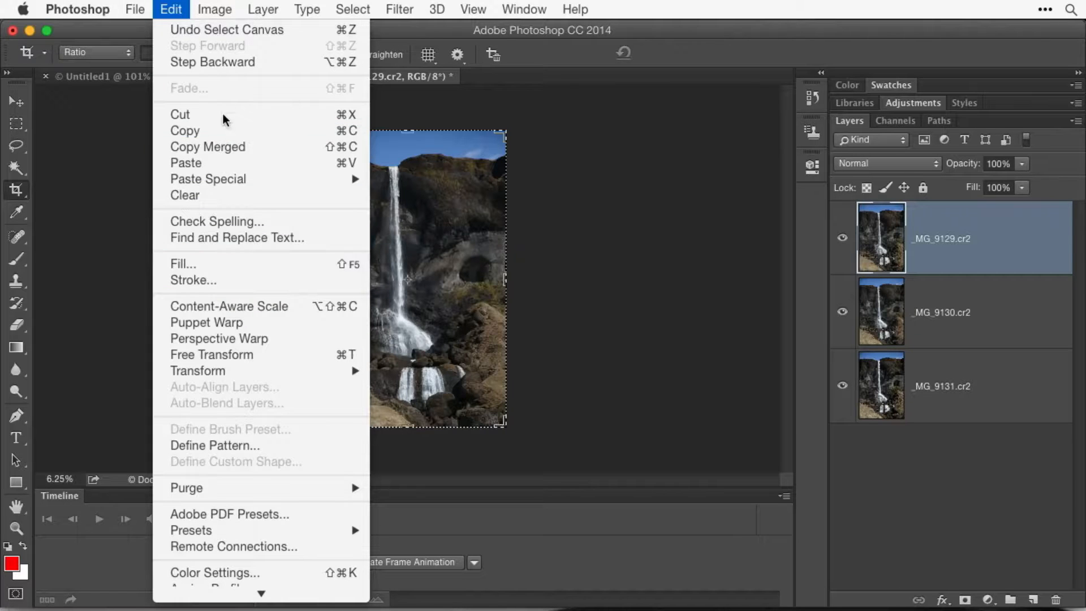
{"action": "mouse_move", "coordinate": [218, 6]}
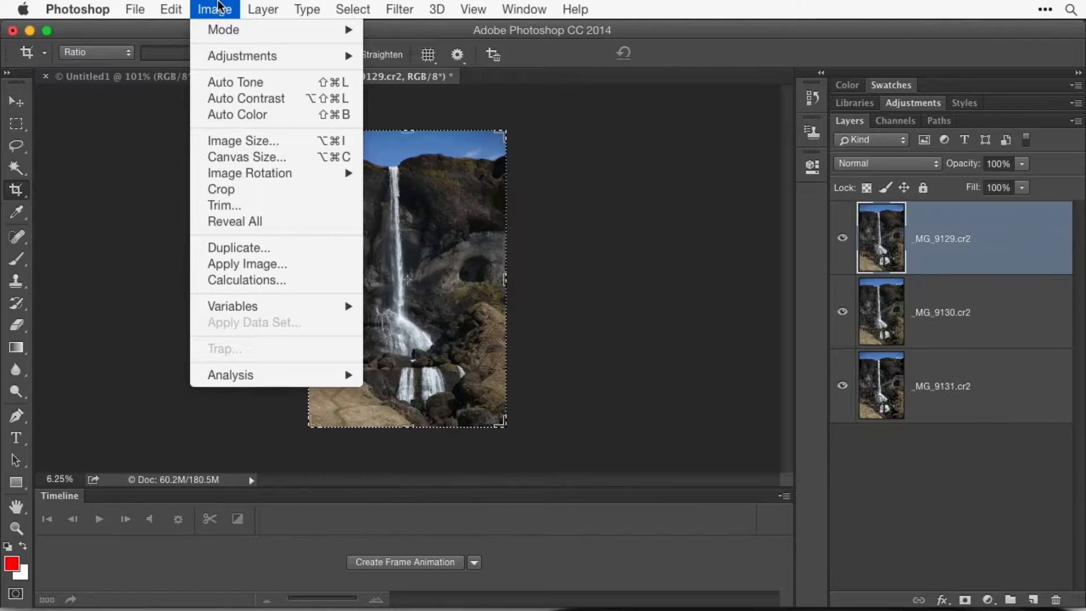
{"action": "left_click", "coordinate": [187, 7]}
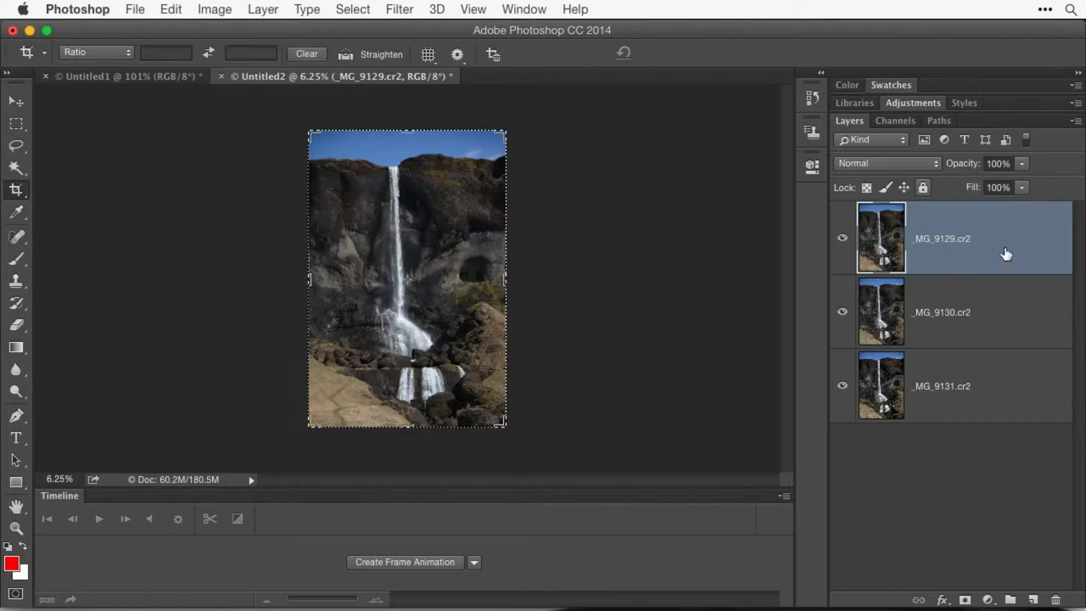
Step: Auto-align all three waterfall layers using the Auto projection and clear the canvas selection
{"action": "left_click", "coordinate": [1004, 390], "text": "shift"}
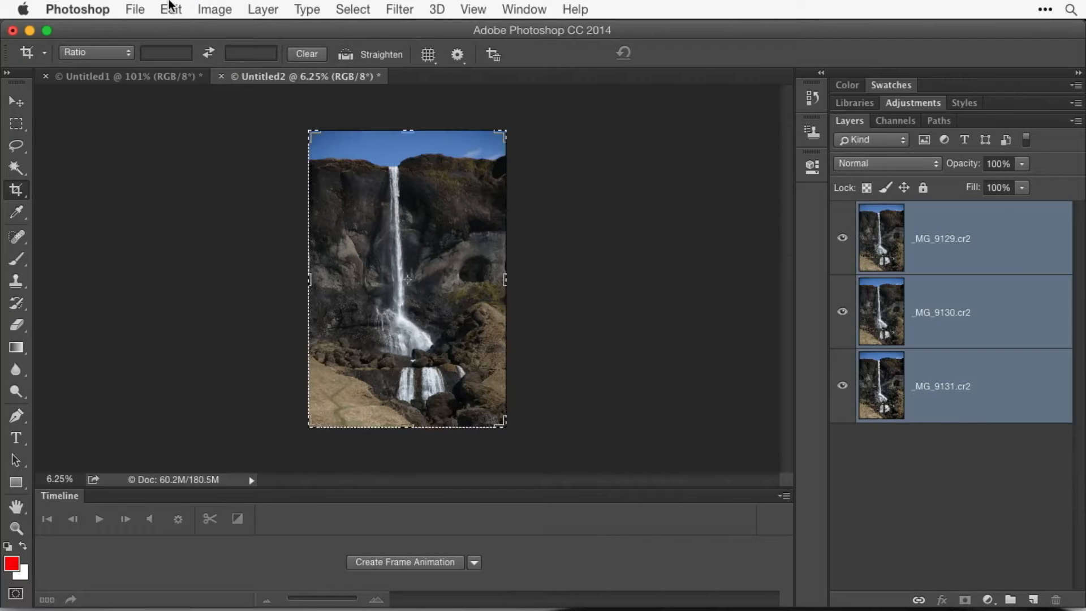
{"action": "left_click", "coordinate": [171, 9]}
{"action": "left_click", "coordinate": [284, 392]}
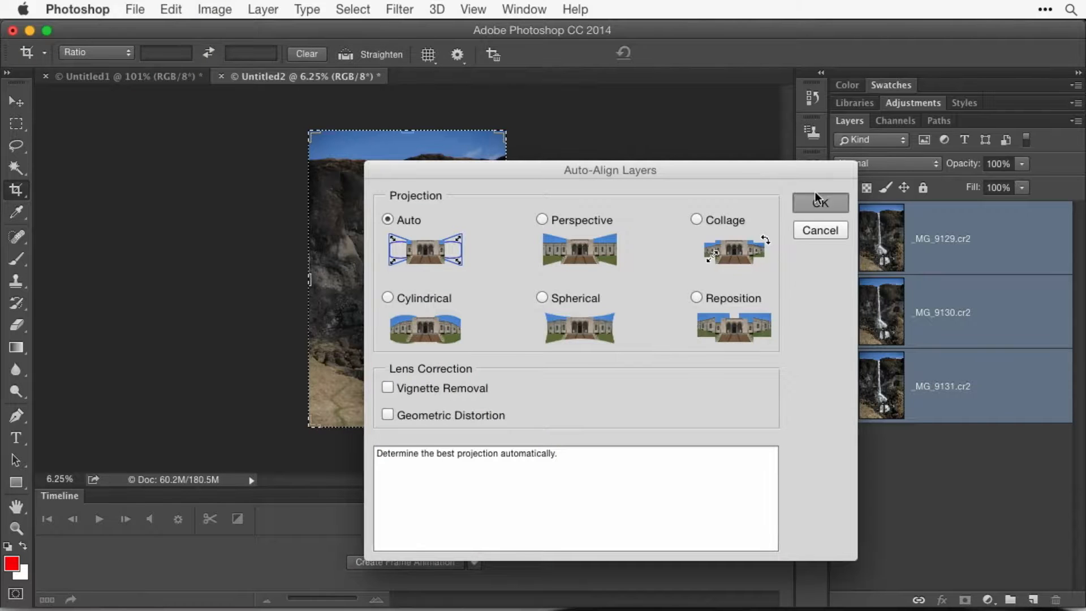
{"action": "left_click", "coordinate": [817, 202]}
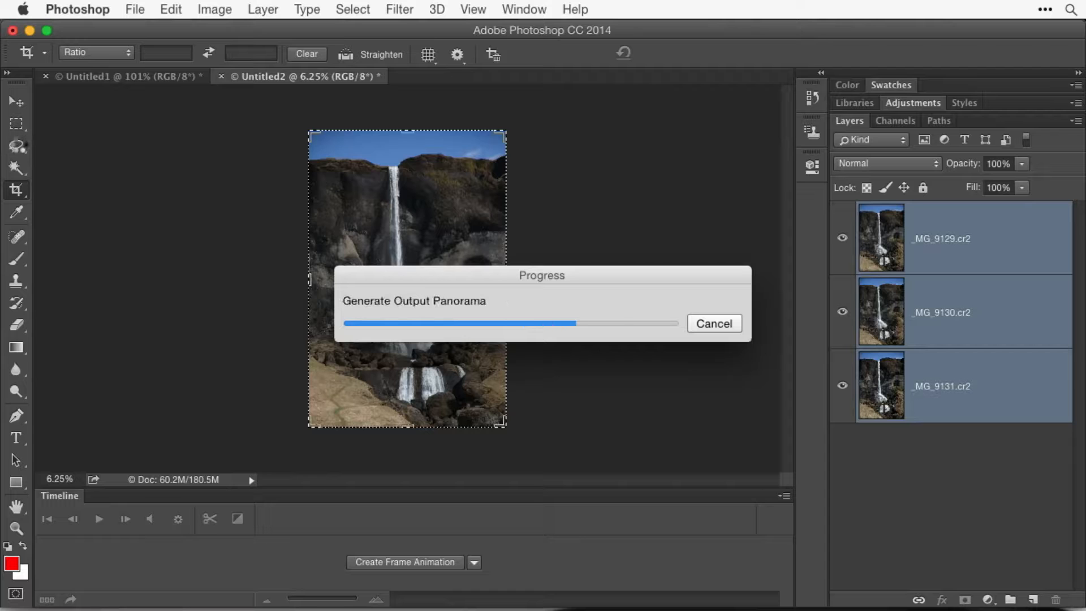
{"action": "left_click", "coordinate": [17, 147]}
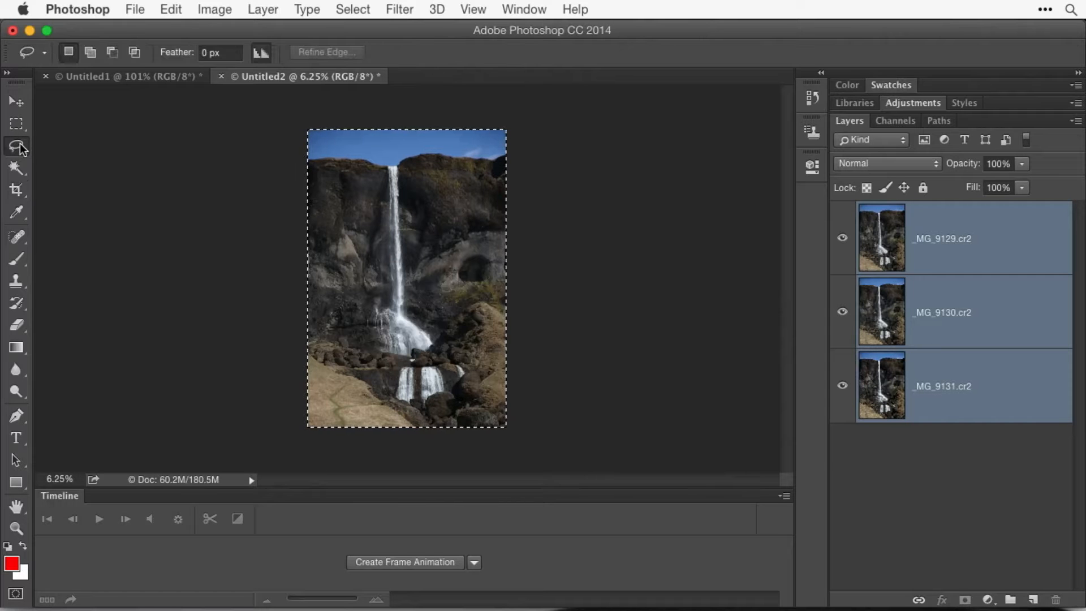
{"action": "key", "text": "super+0"}
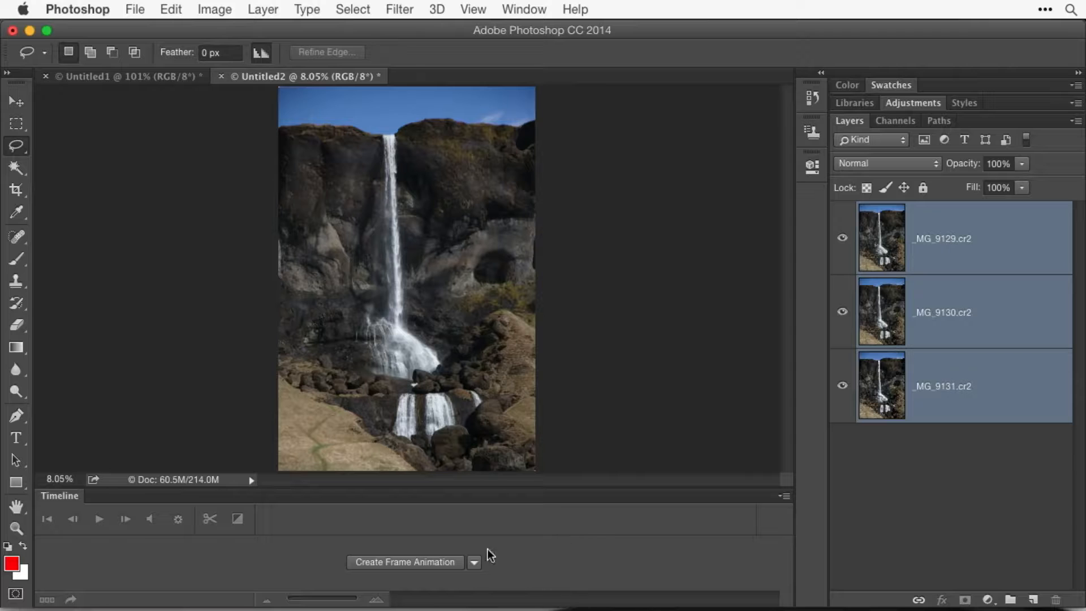
Step: Create a frame animation for the waterfall document and make frames from its three layers
{"action": "left_click", "coordinate": [435, 566]}
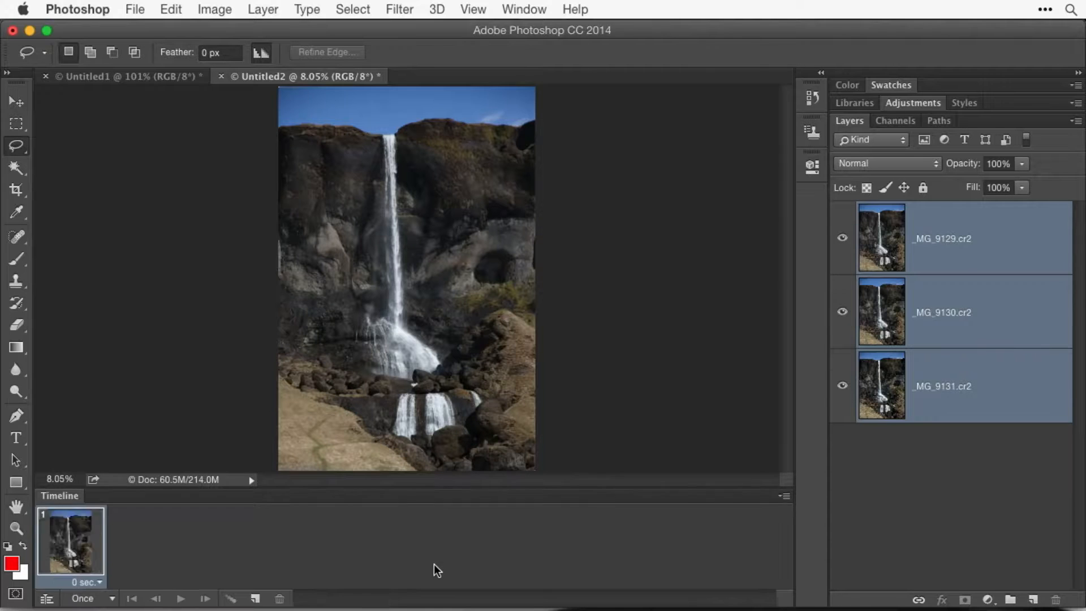
{"action": "left_click", "coordinate": [785, 516]}
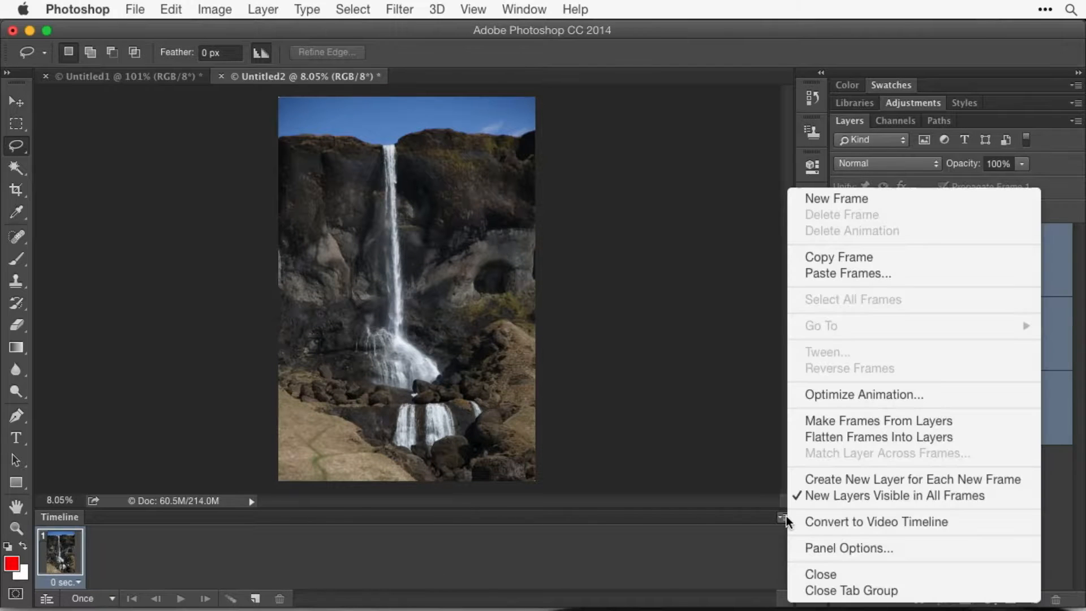
{"action": "left_click", "coordinate": [962, 425]}
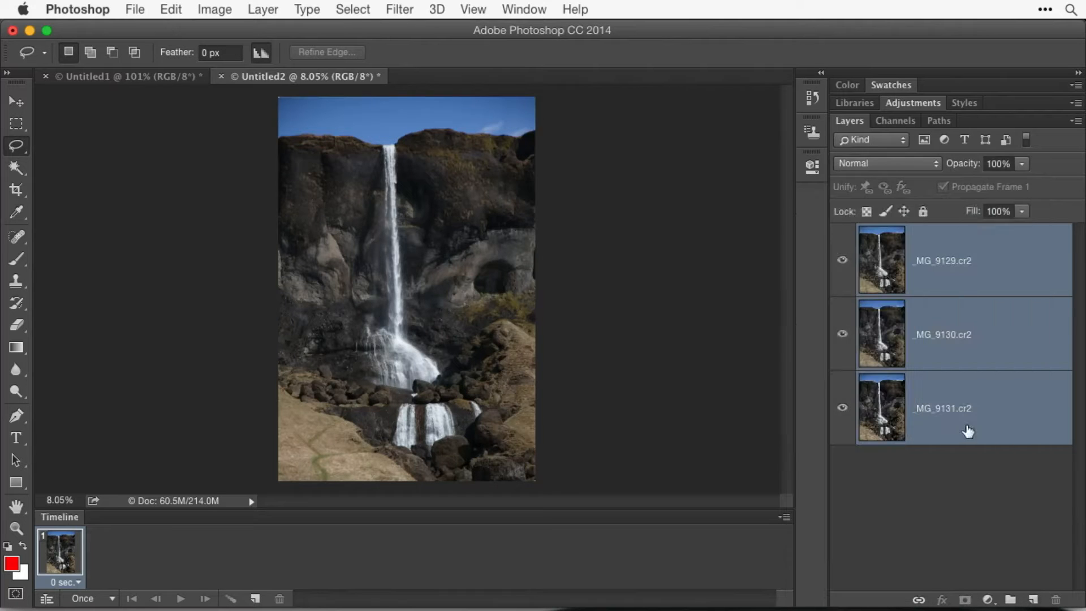
Step: Set the waterfall animation's looping option to Forever and preview the playback
{"action": "left_click", "coordinate": [180, 599]}
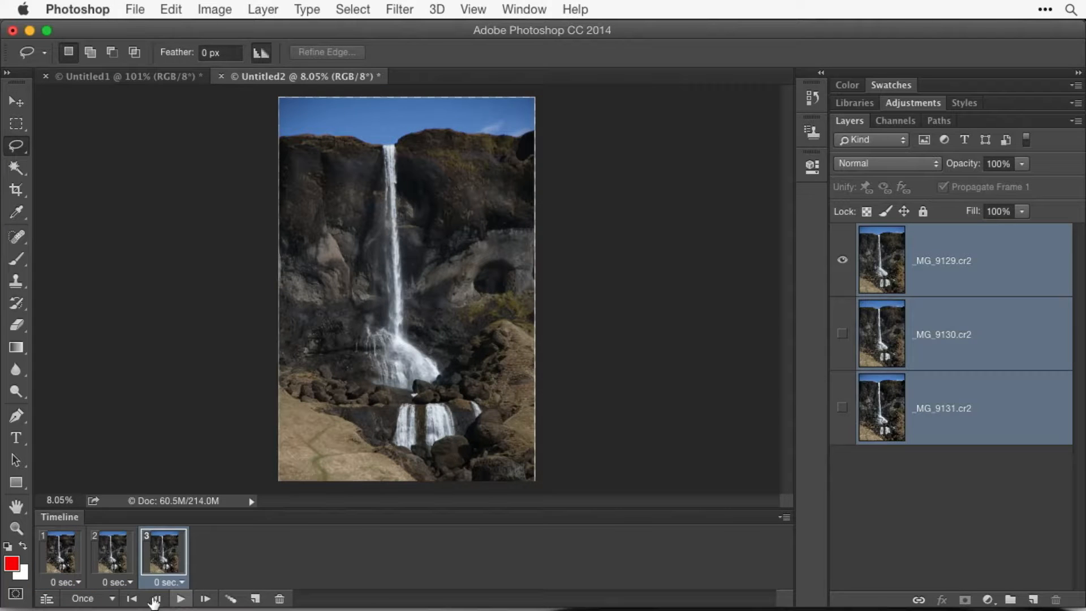
{"action": "left_click", "coordinate": [94, 599]}
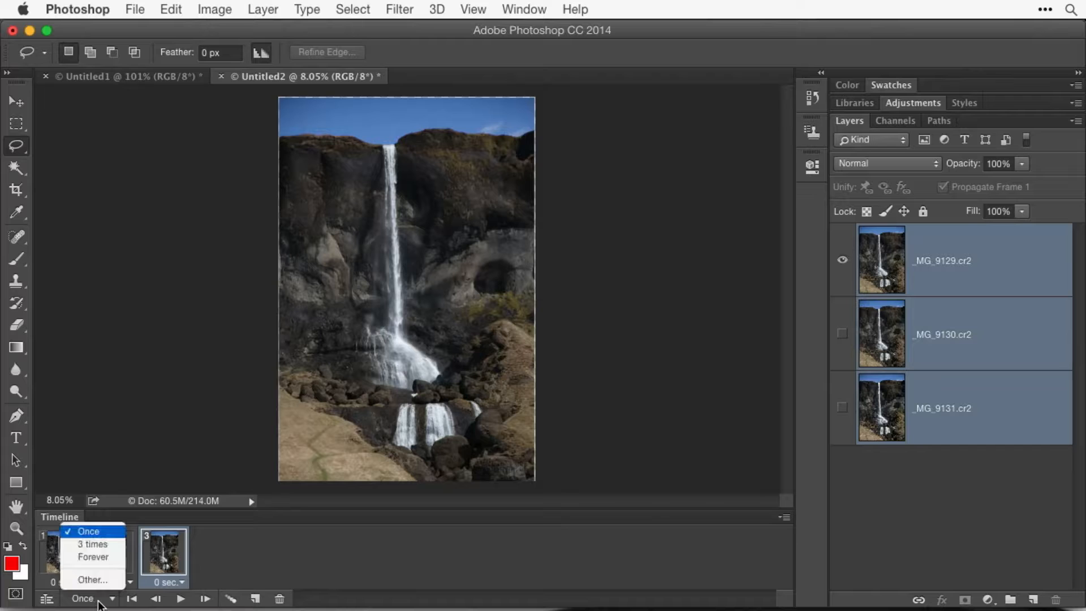
{"action": "left_click", "coordinate": [93, 557]}
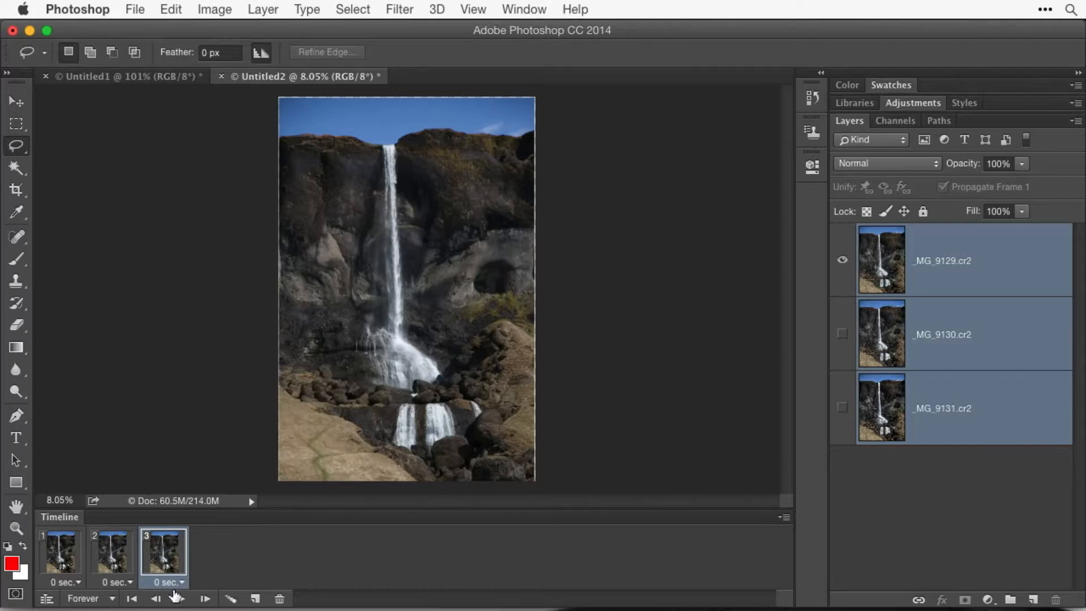
{"action": "left_click", "coordinate": [180, 599]}
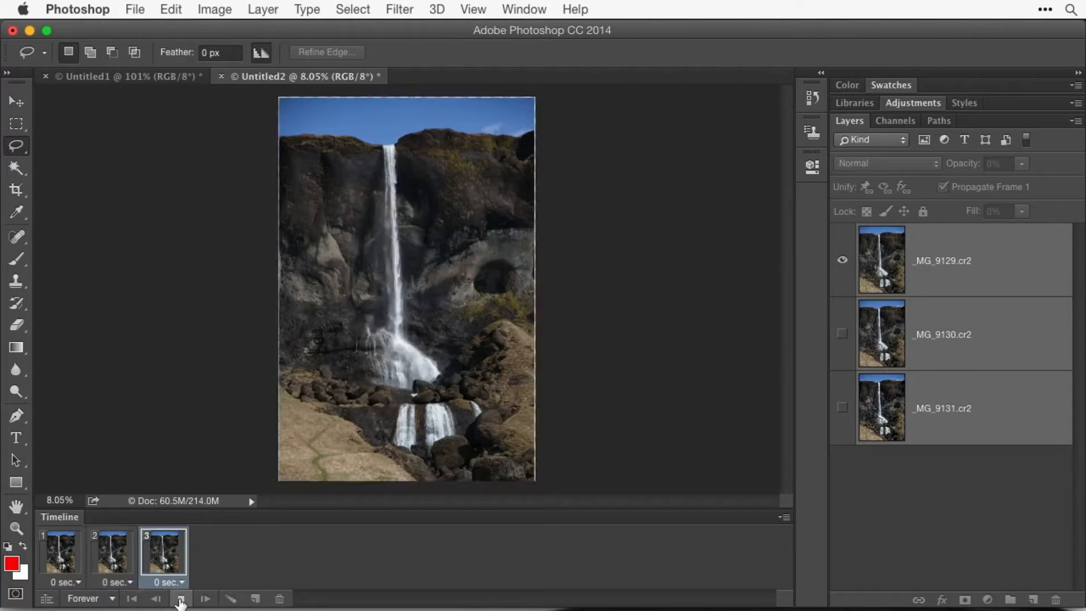
Step: Stop the waterfall animation preview and close both open documents
{"action": "left_click", "coordinate": [180, 599]}
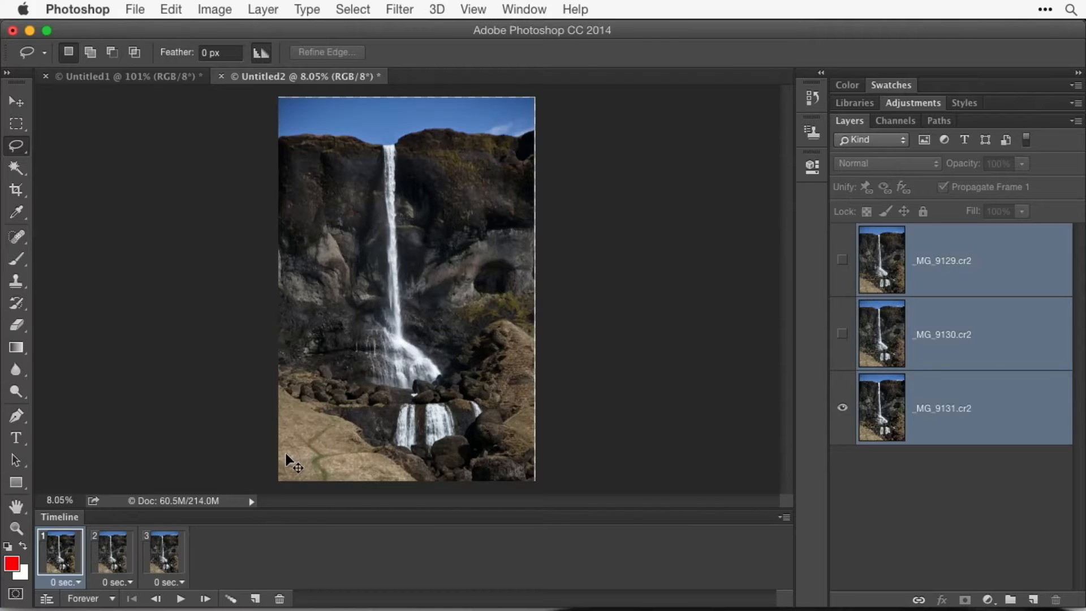
{"action": "key", "text": "super+w"}
{"action": "key", "text": "super+w"}
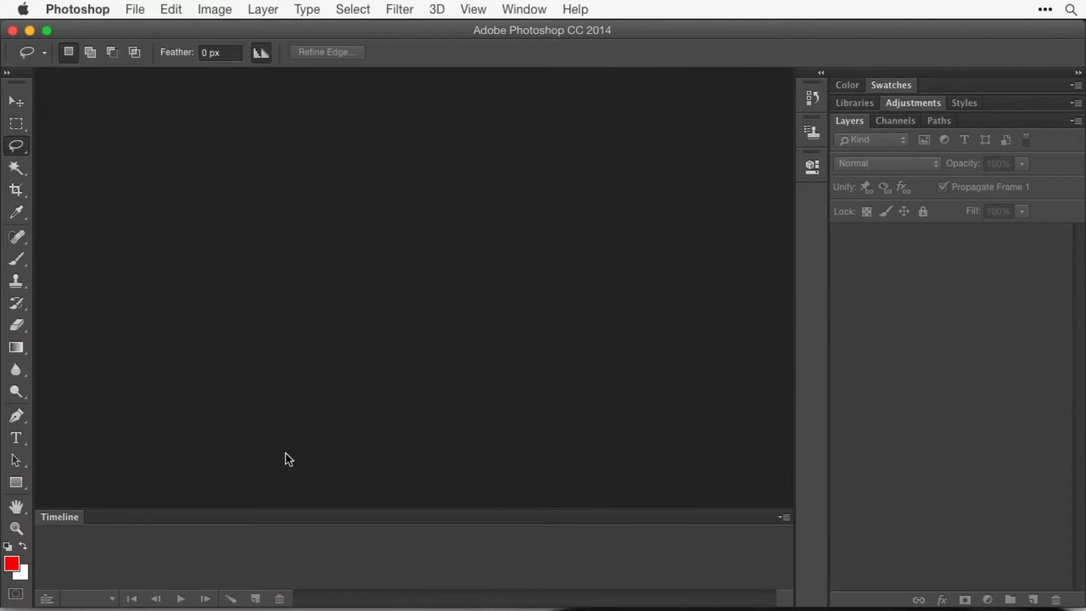
Step: Close the Timeline panel's tab group
{"action": "left_click", "coordinate": [784, 517]}
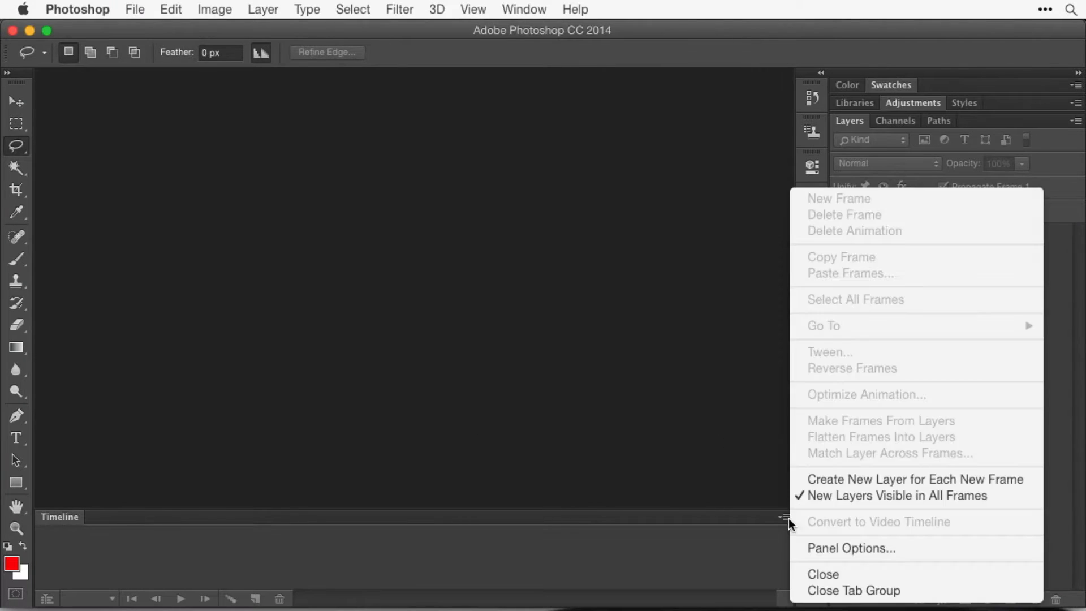
{"action": "left_click", "coordinate": [750, 491]}
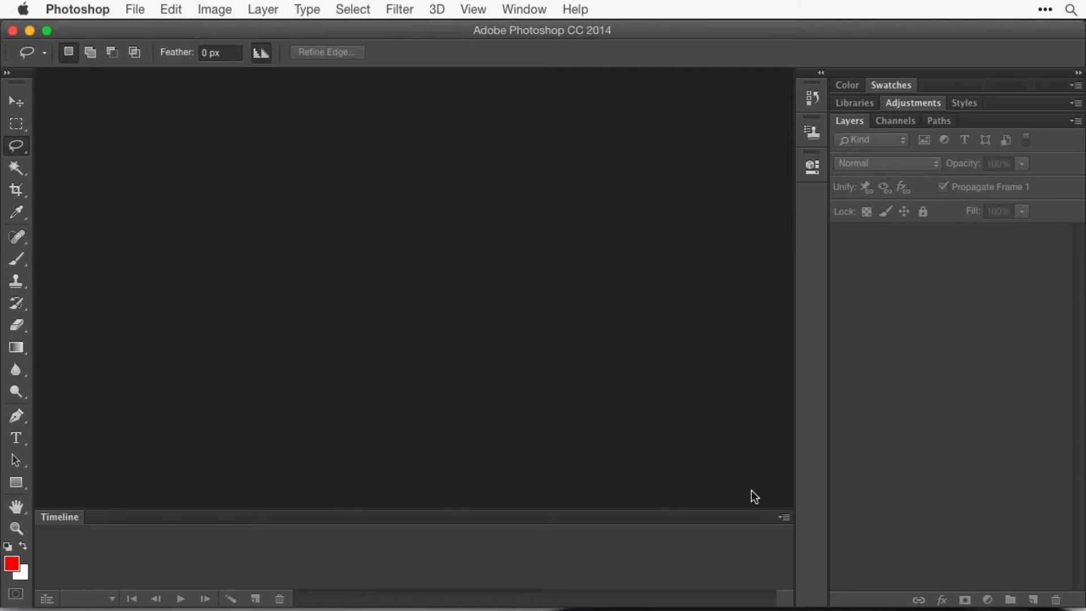
{"action": "left_click", "coordinate": [784, 516]}
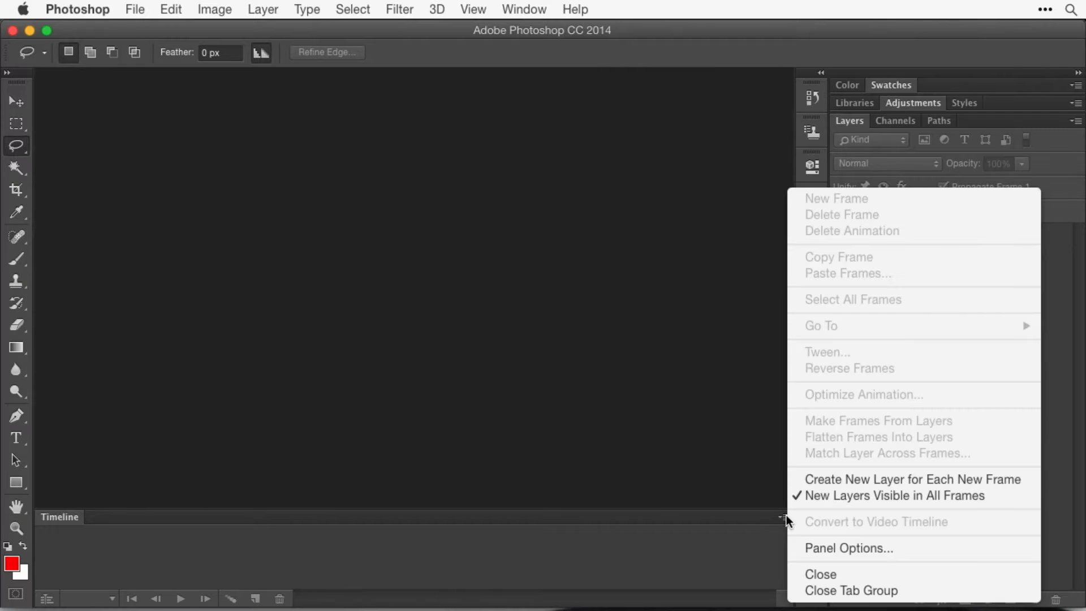
{"action": "left_click", "coordinate": [847, 591]}
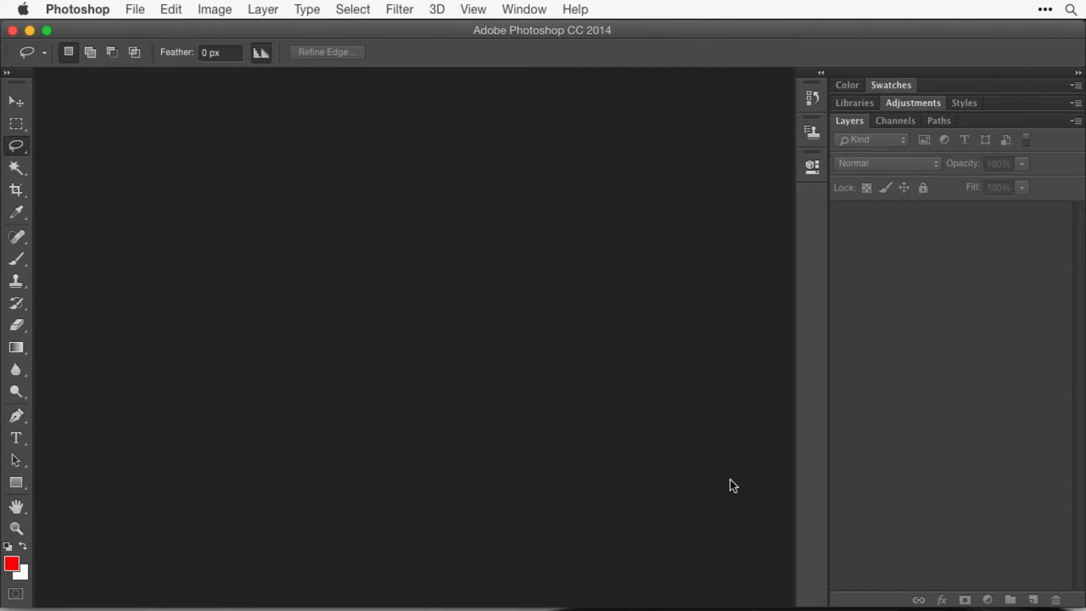
Step: Switch to Adobe Bridge, bring Finder to the front and close its open window
{"action": "key", "text": "super+Tab"}
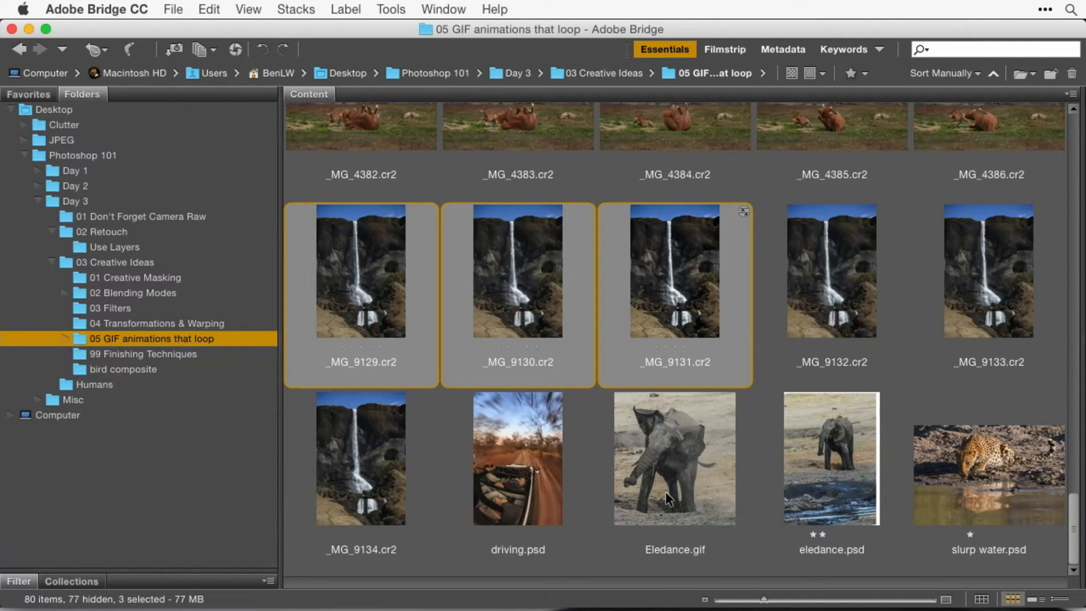
{"action": "mouse_move", "coordinate": [360, 606]}
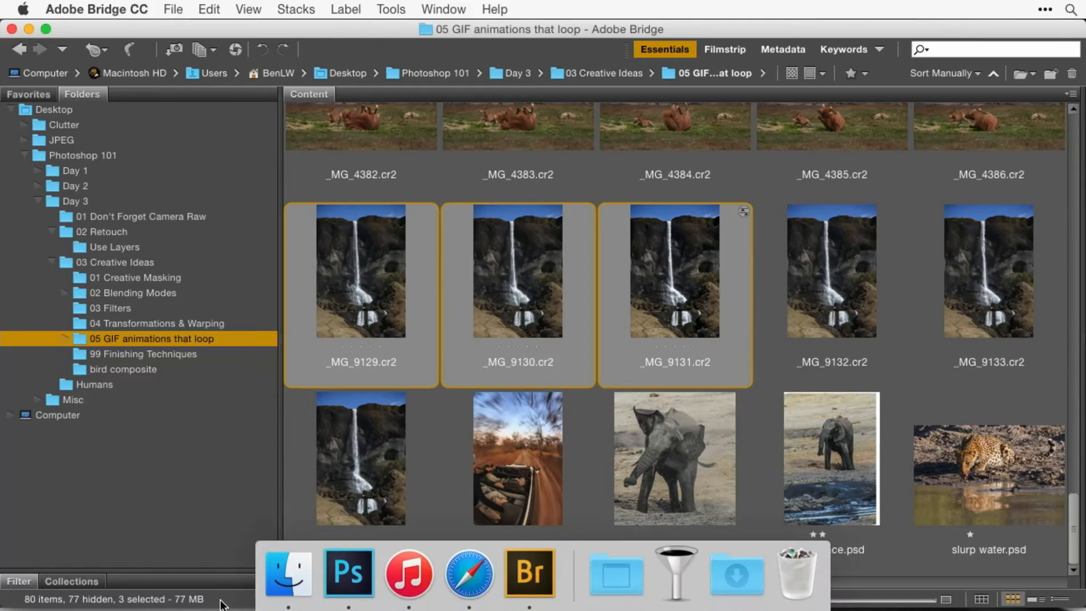
{"action": "left_click", "coordinate": [289, 575]}
{"action": "key", "text": "super+w"}
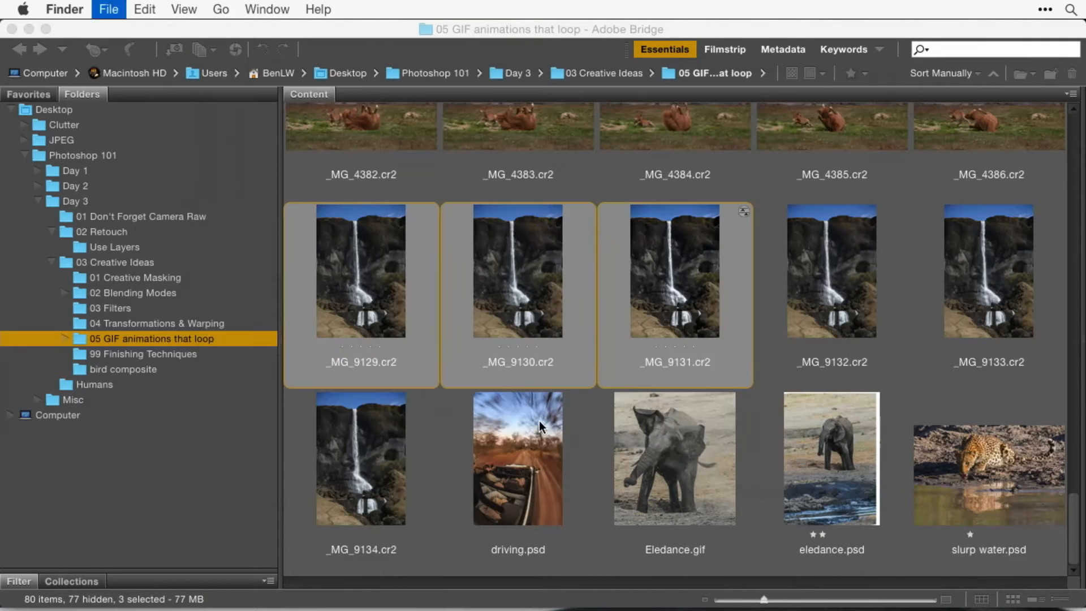
Step: Return to Adobe Bridge, select Eledance.gif and browse the earlier photo sequences in the 05 GIF animations that loop folder
{"action": "left_click", "coordinate": [666, 475]}
{"action": "left_click", "coordinate": [666, 476]}
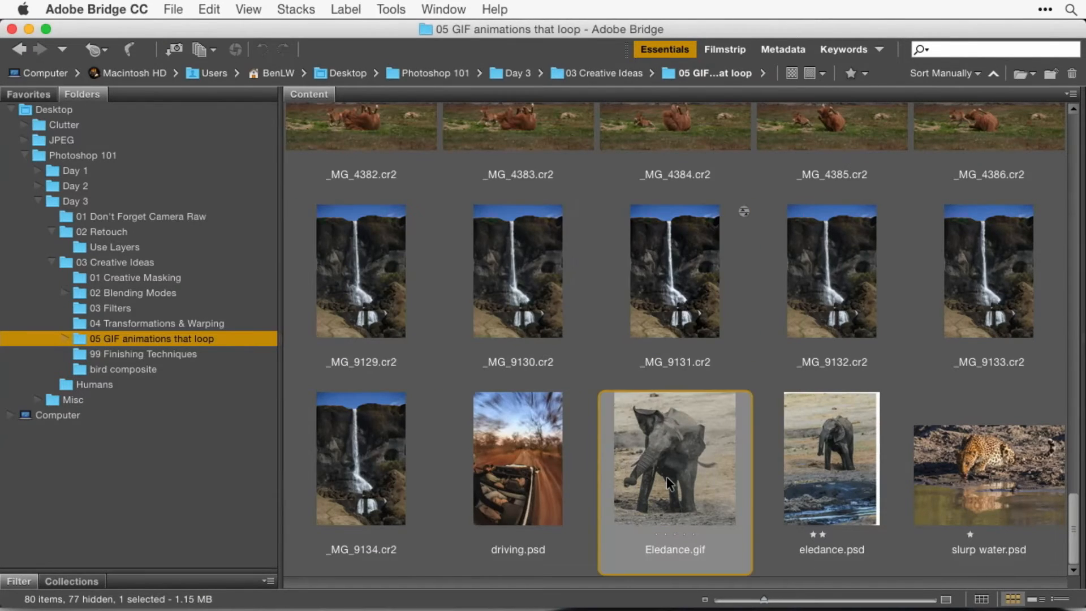
{"action": "scroll", "coordinate": [666, 476], "scroll_direction": "up", "scroll_amount": 10}
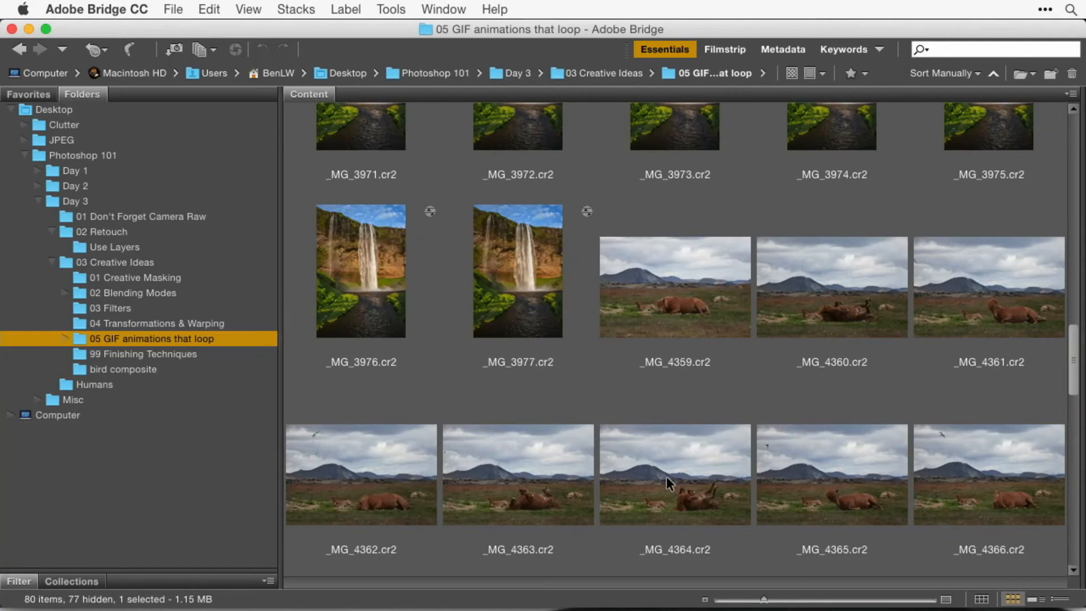
{"action": "scroll", "coordinate": [666, 476], "scroll_direction": "up", "scroll_amount": 5}
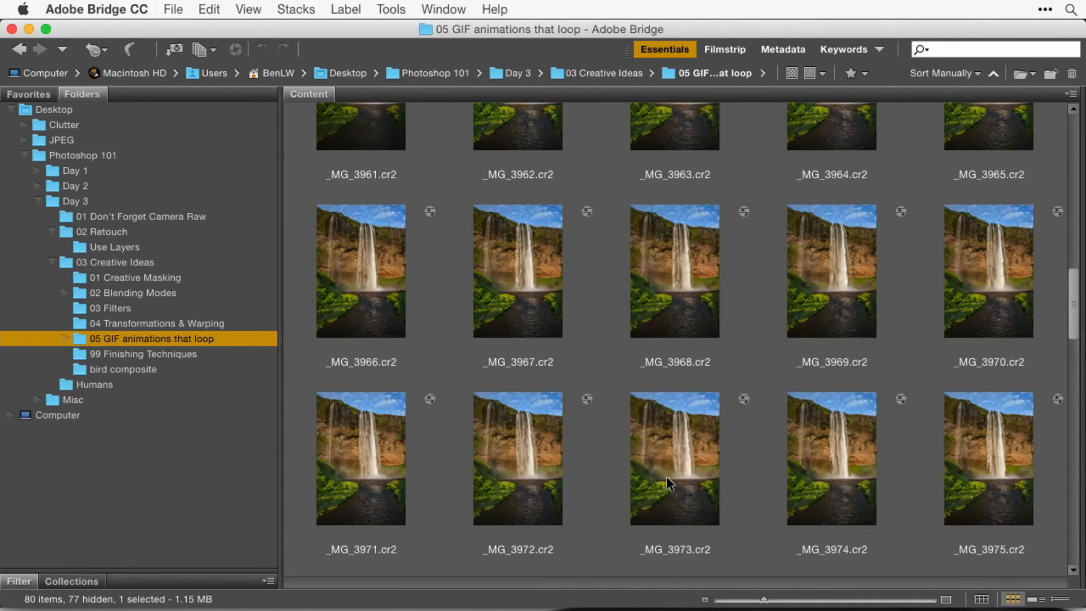
{"action": "scroll", "coordinate": [666, 476], "scroll_direction": "up", "scroll_amount": 5}
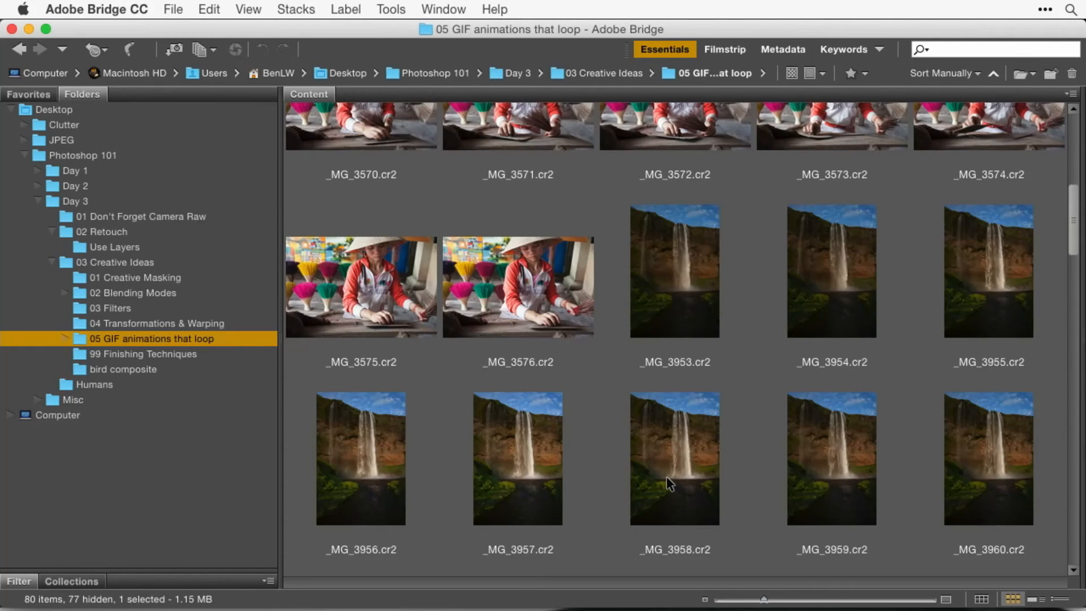